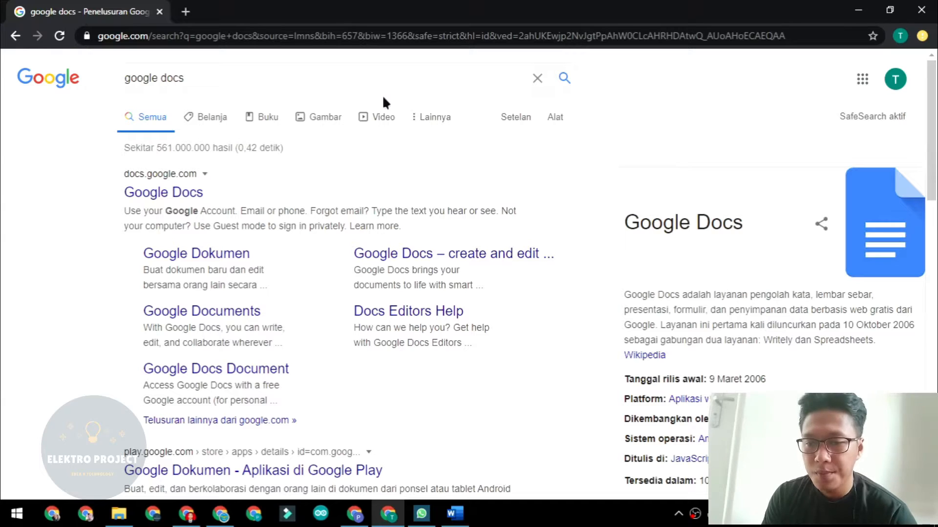
Open Google Docs, dismiss the welcome dialog, and create a blank 'Kosong' document.
{"action": "left_click", "coordinate": [159, 195]}
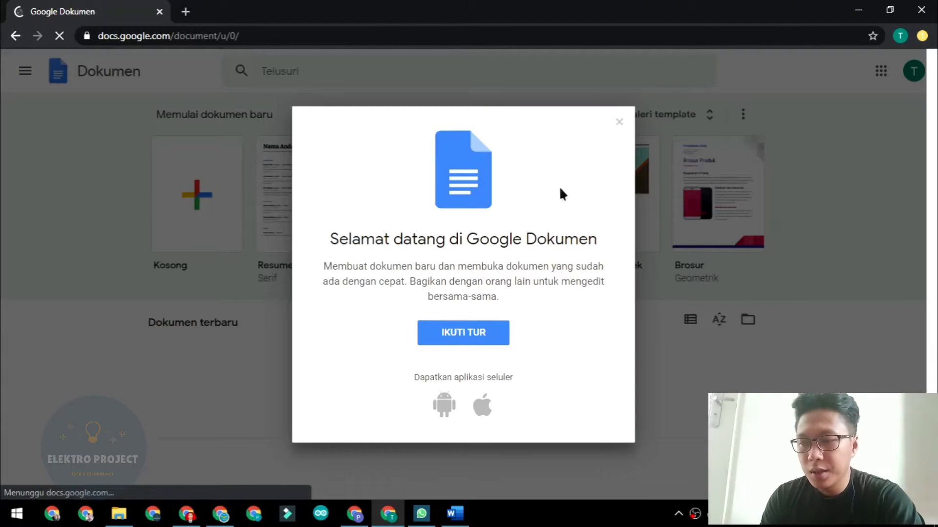
{"action": "left_click", "coordinate": [619, 122]}
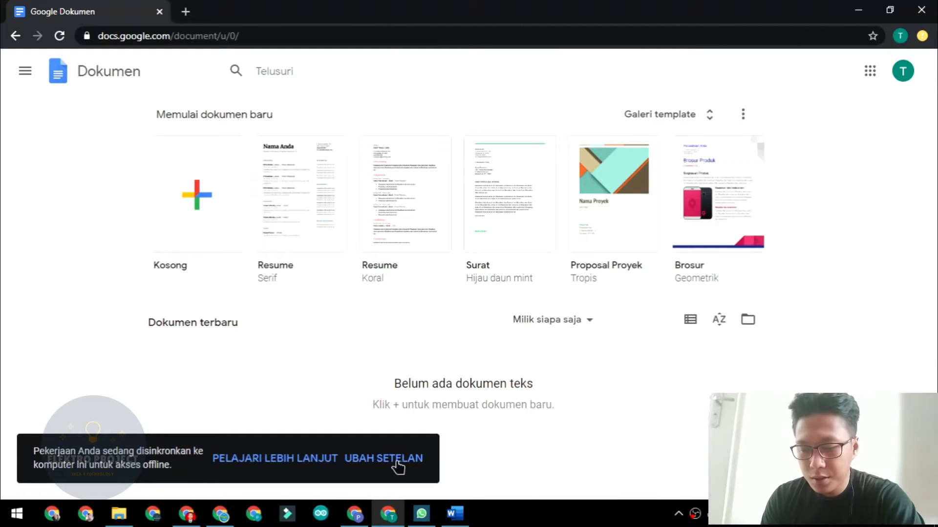
{"action": "left_click", "coordinate": [903, 72]}
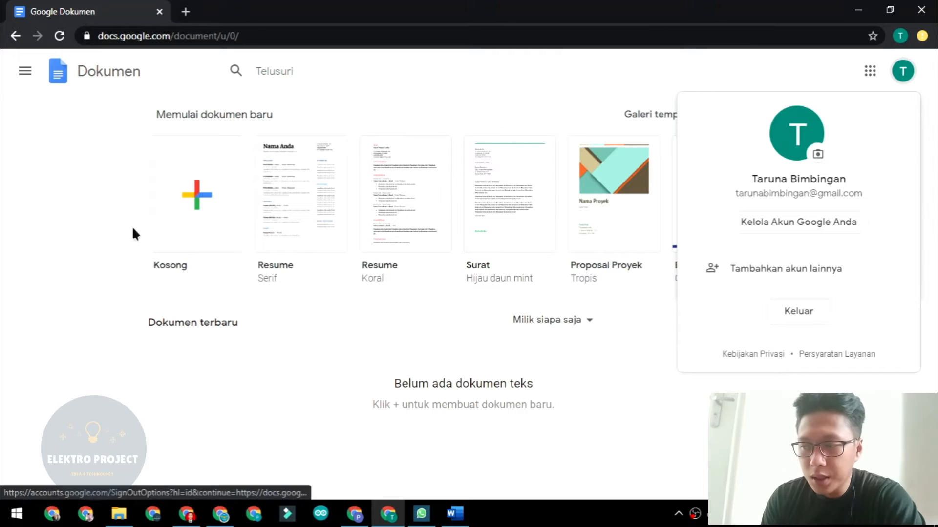
{"action": "left_click", "coordinate": [63, 235]}
{"action": "left_click", "coordinate": [185, 181]}
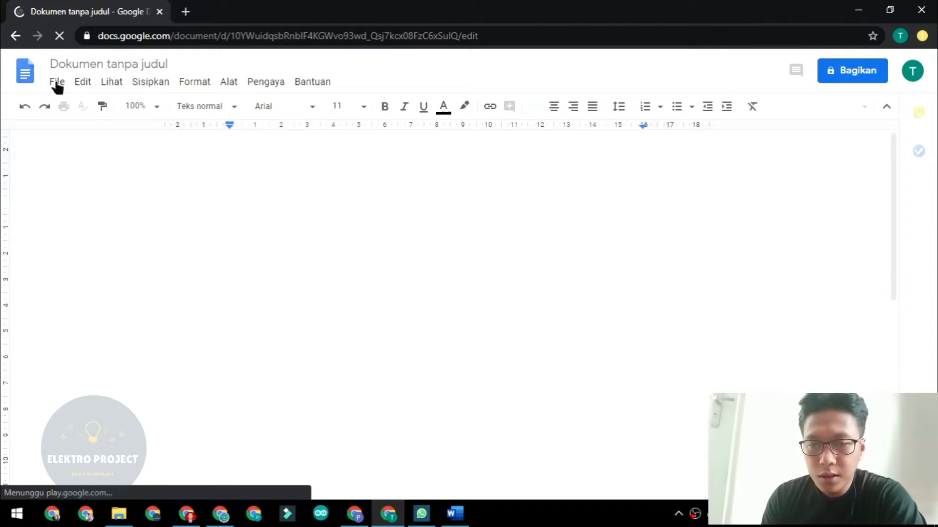
Upload the BAB I Word file from the Documents folder through File > Buka and open it.
{"action": "left_click", "coordinate": [56, 82]}
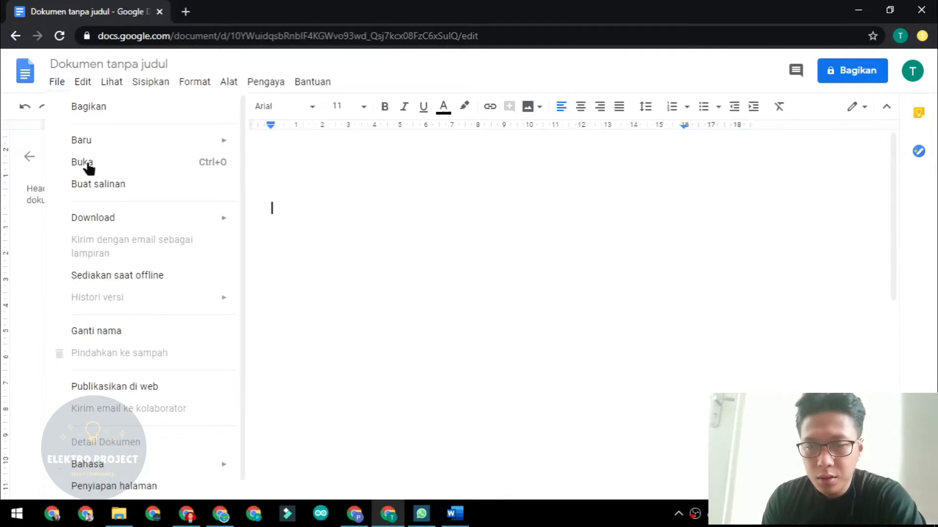
{"action": "left_click", "coordinate": [87, 164]}
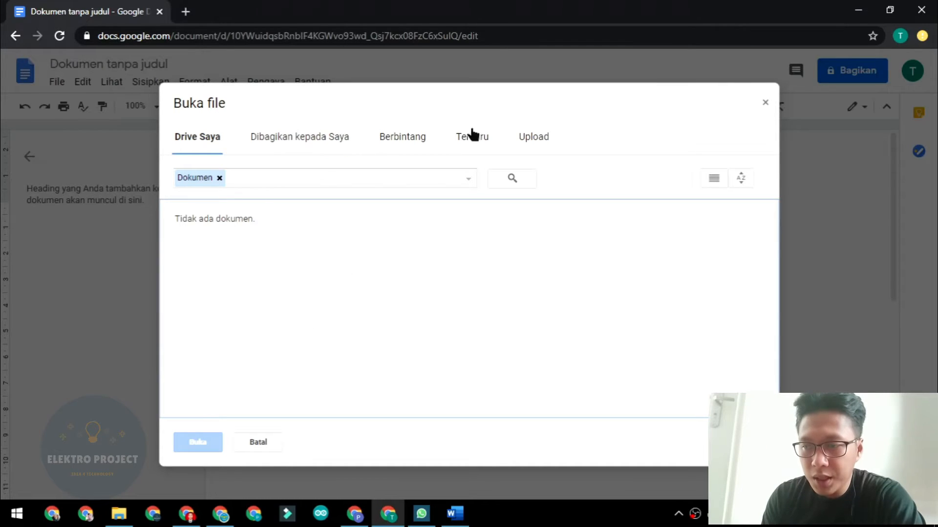
{"action": "left_click", "coordinate": [534, 142]}
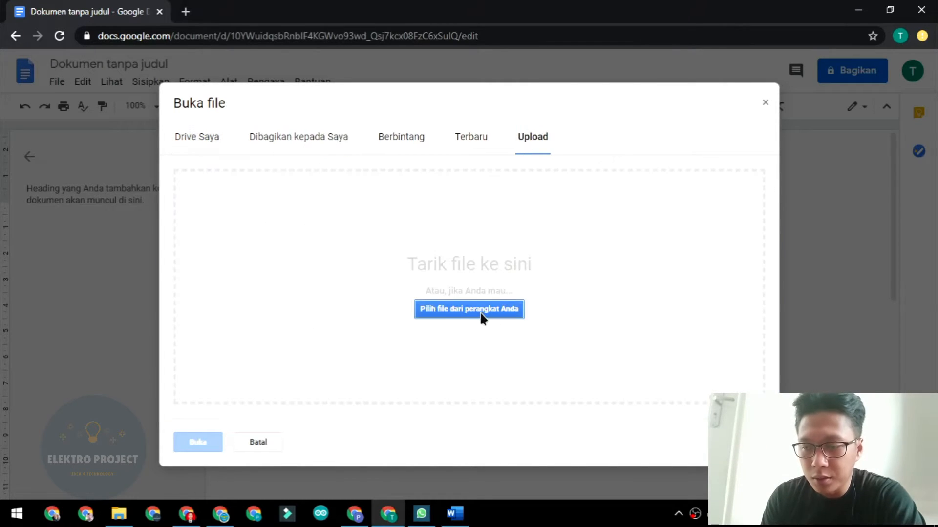
{"action": "left_click", "coordinate": [478, 314]}
{"action": "left_click", "coordinate": [63, 140]}
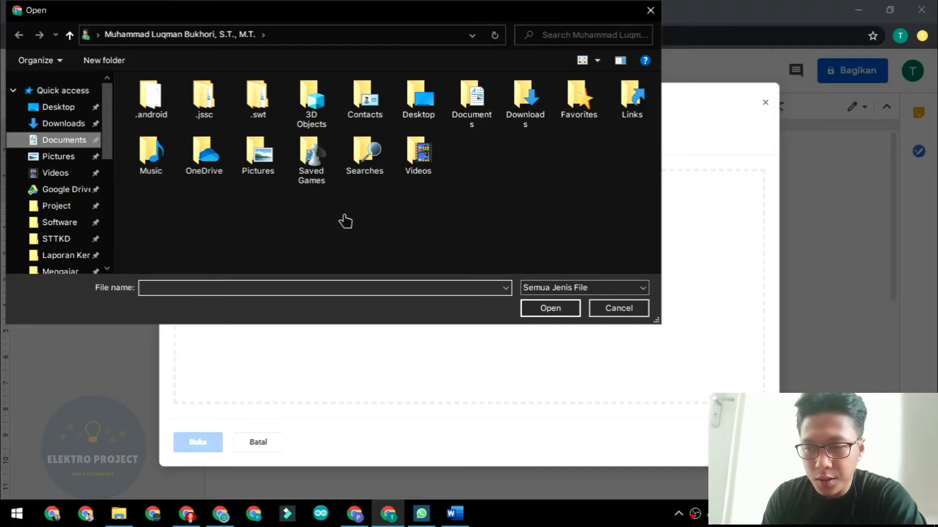
{"action": "scroll", "coordinate": [606, 240], "scroll_direction": "down", "scroll_amount": 3}
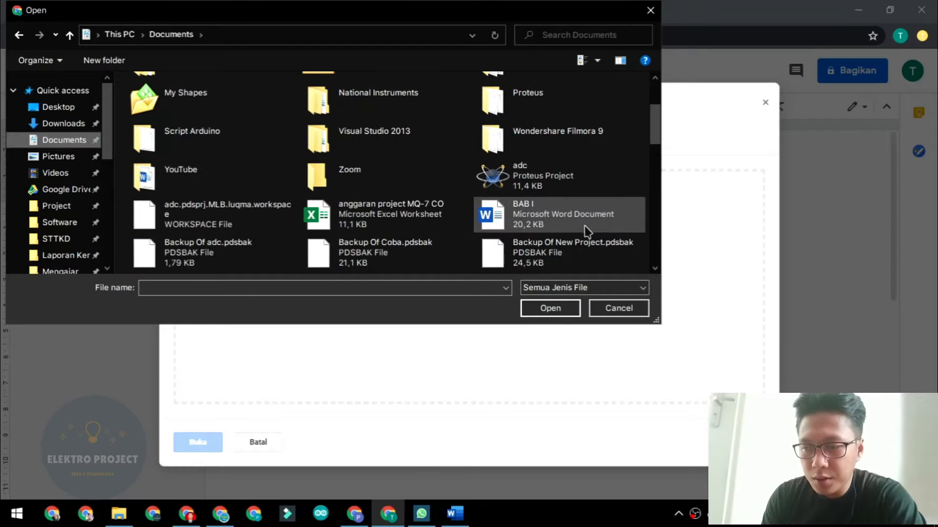
{"action": "left_click", "coordinate": [583, 228]}
{"action": "left_click", "coordinate": [559, 310]}
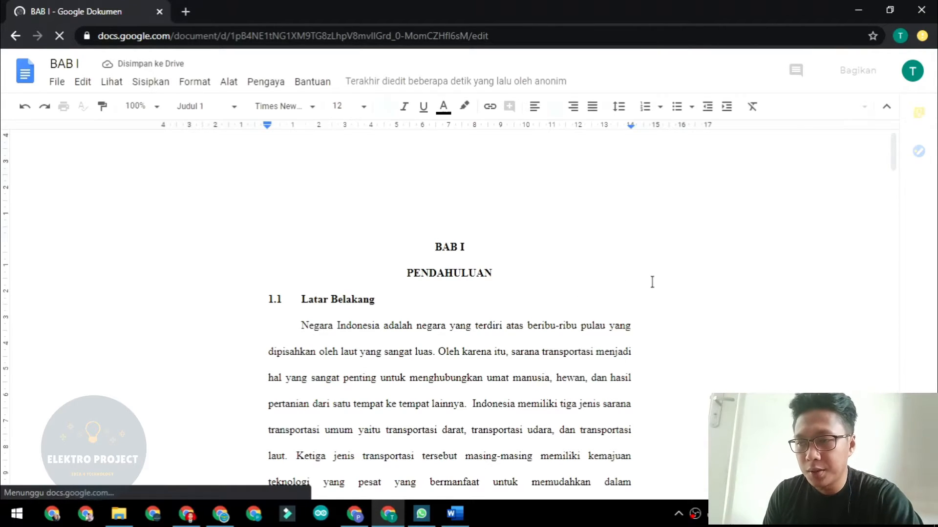
{"action": "scroll", "coordinate": [652, 282], "scroll_direction": "down", "scroll_amount": 6}
{"action": "scroll", "coordinate": [652, 282], "scroll_direction": "down", "scroll_amount": 4}
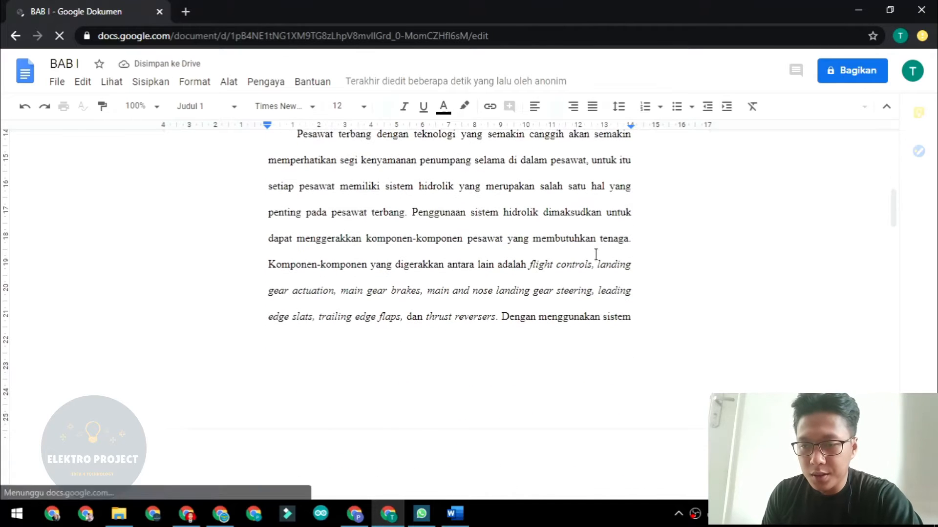
{"action": "scroll", "coordinate": [536, 246], "scroll_direction": "down", "scroll_amount": 20}
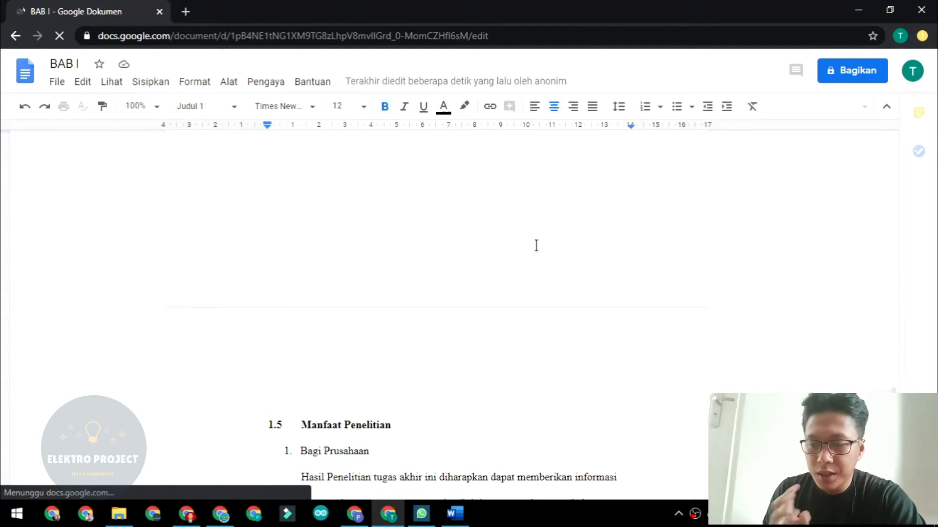
{"action": "scroll", "coordinate": [537, 246], "scroll_direction": "down", "scroll_amount": 3}
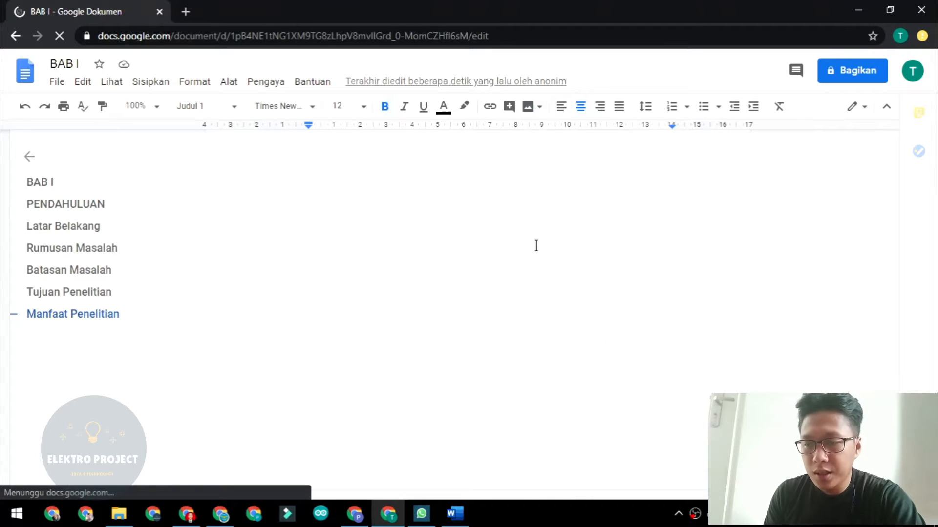
{"action": "scroll", "coordinate": [536, 246], "scroll_direction": "up", "scroll_amount": 20}
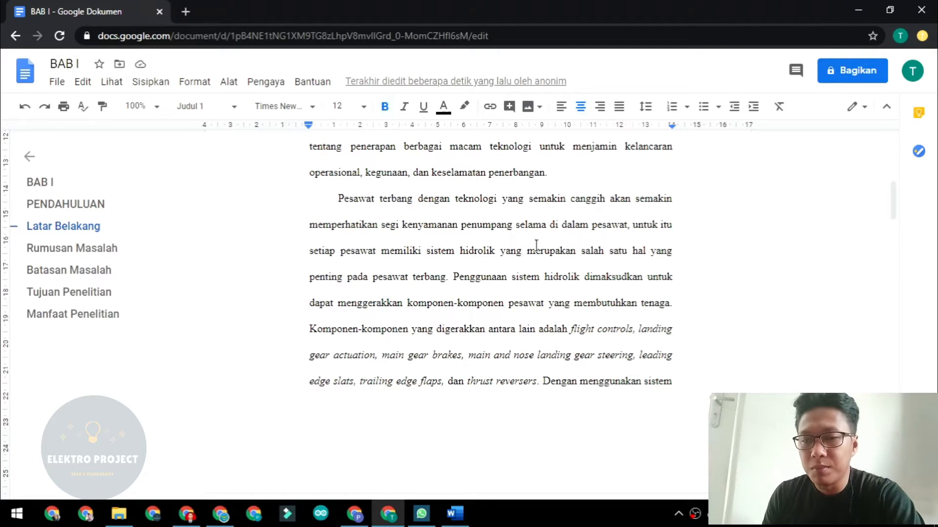
{"action": "scroll", "coordinate": [536, 246], "scroll_direction": "up", "scroll_amount": 8}
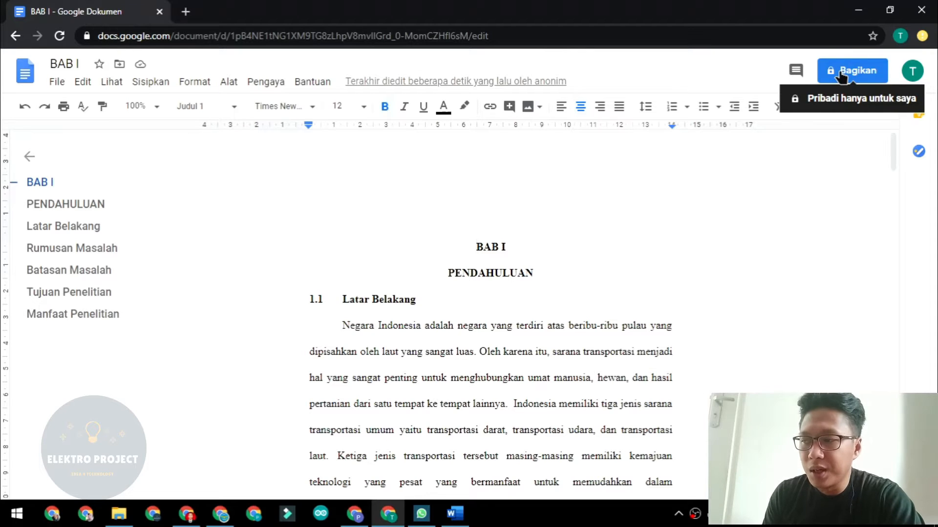
{"action": "scroll", "coordinate": [537, 318], "scroll_direction": "down", "scroll_amount": 7}
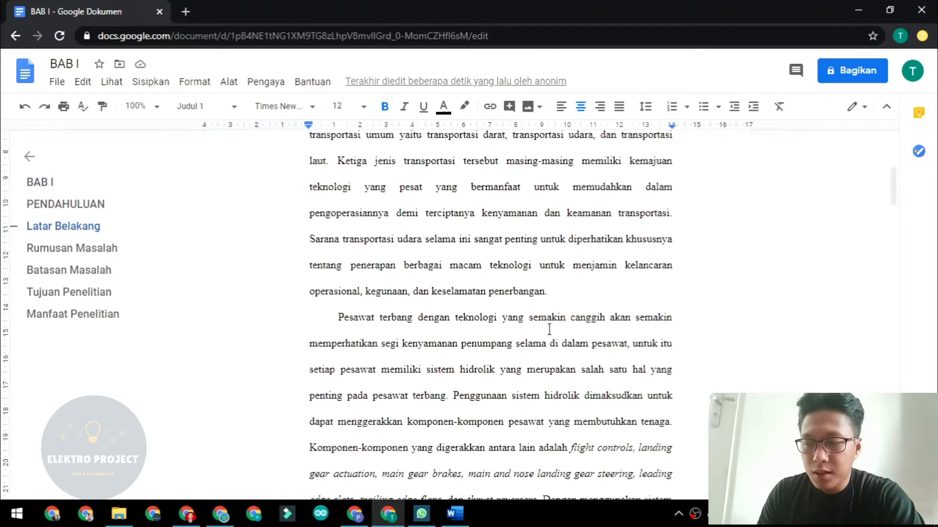
{"action": "scroll", "coordinate": [561, 313], "scroll_direction": "up", "scroll_amount": 8}
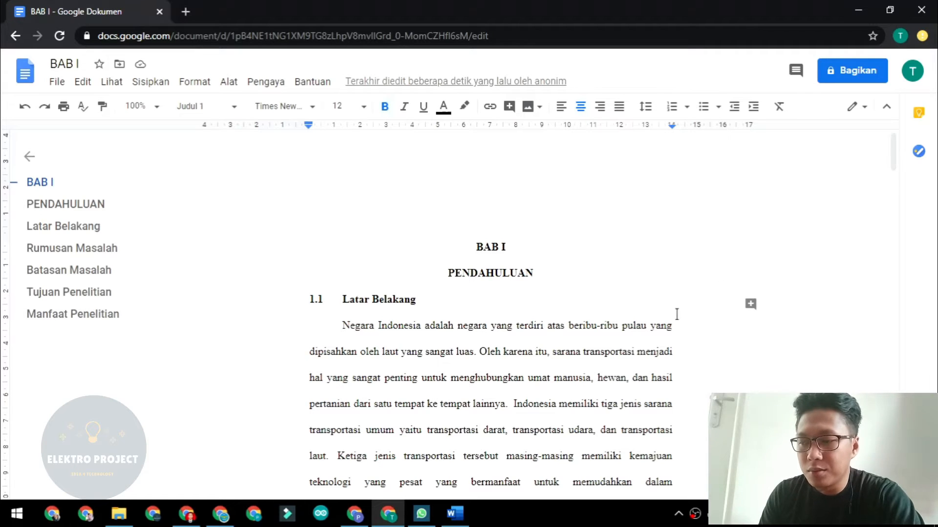
Add the supervisor's e-mail address as an Editor recipient in BAB I's sharing dialog.
{"action": "left_click", "coordinate": [851, 71]}
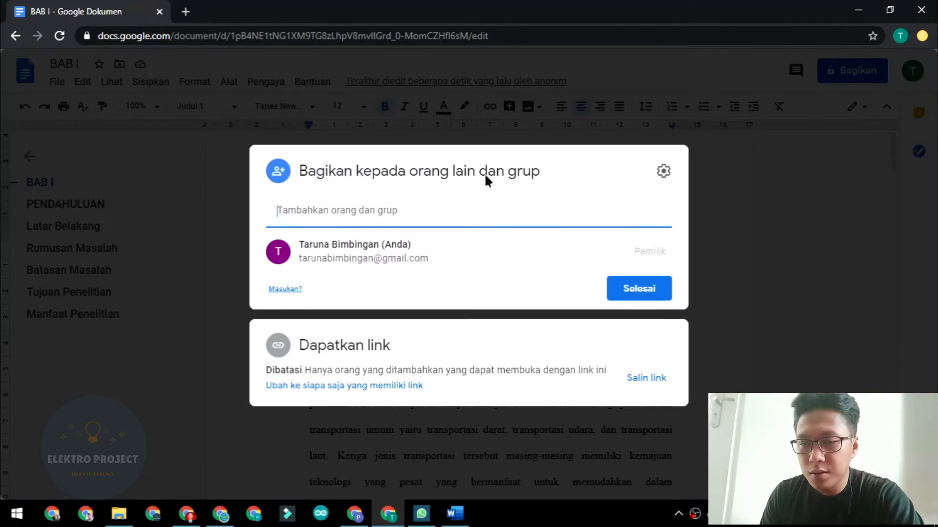
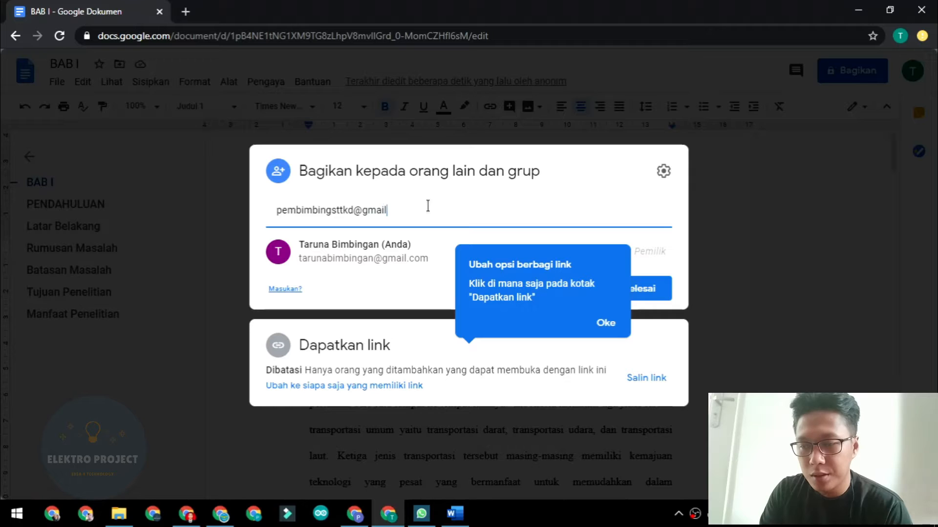
{"action": "left_click", "coordinate": [606, 325]}
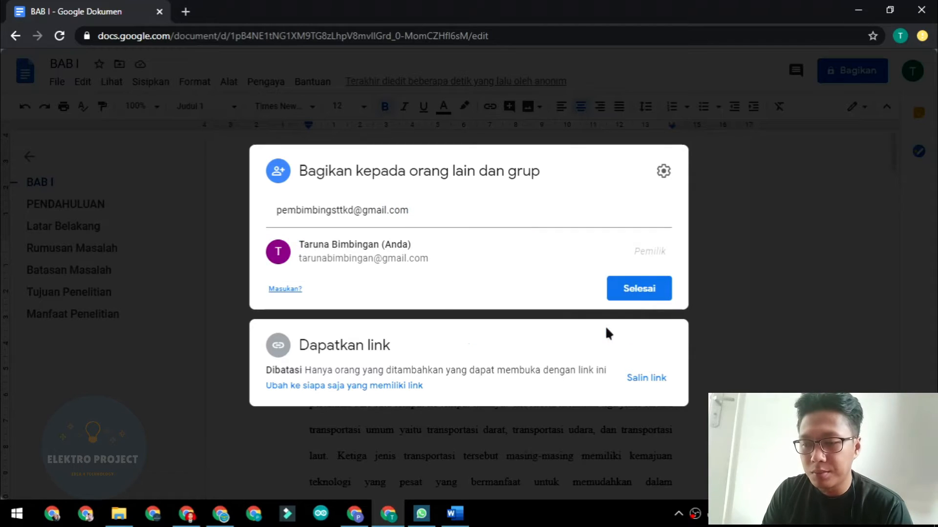
{"action": "left_click", "coordinate": [444, 217]}
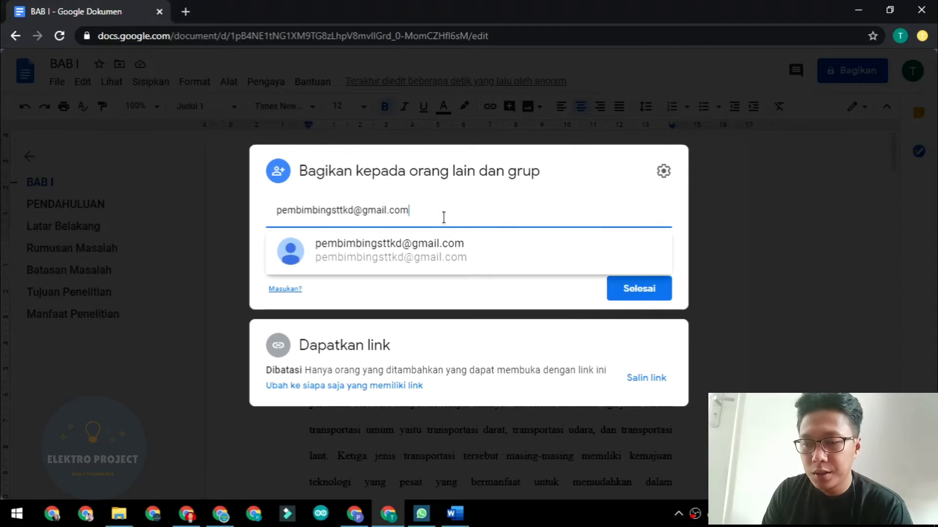
{"action": "left_click", "coordinate": [446, 256]}
{"action": "left_click", "coordinate": [313, 266]}
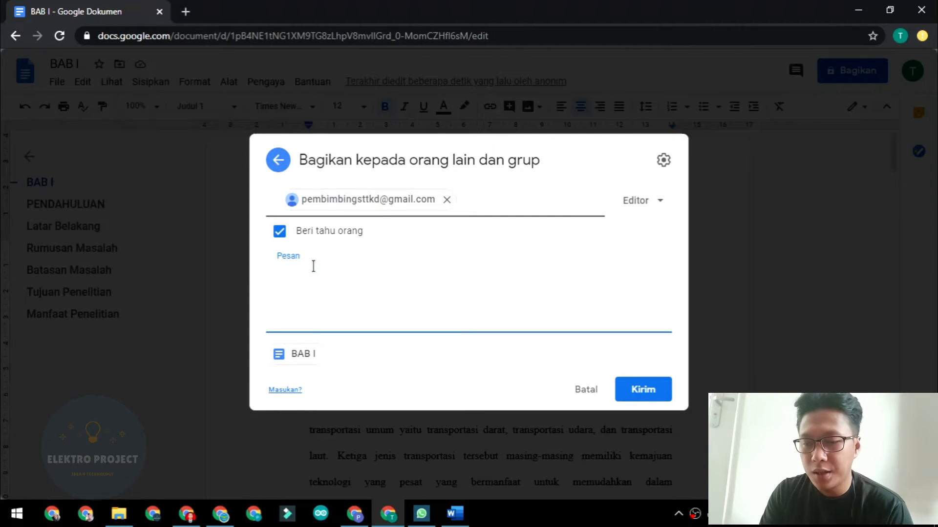
Send the share with the note 'Mohon bimbingan dan koreksinya pada BAB I ini pak, terima kasih'.
{"action": "type", "text": "Mo"}
{"action": "key", "text": "BackSpace"}
{"action": "key", "text": "BackSpace"}
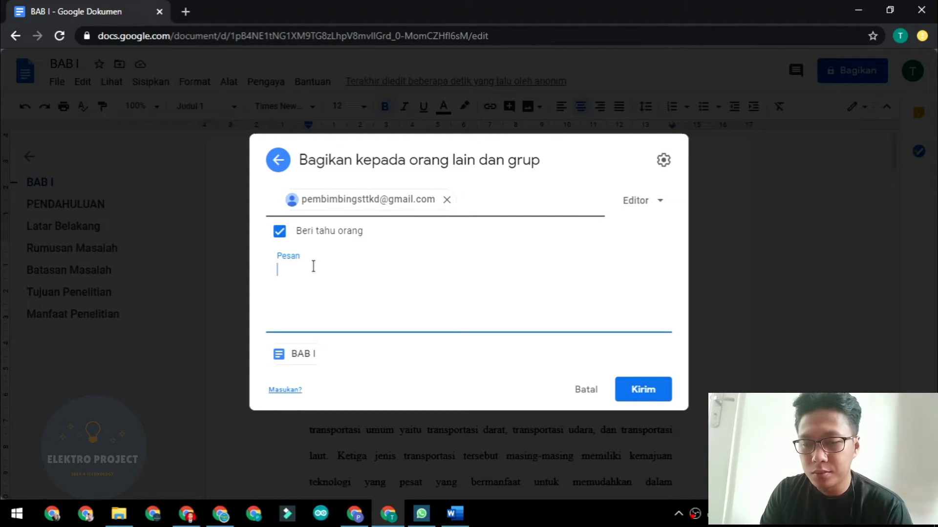
{"action": "type", "text": "Mohon"}
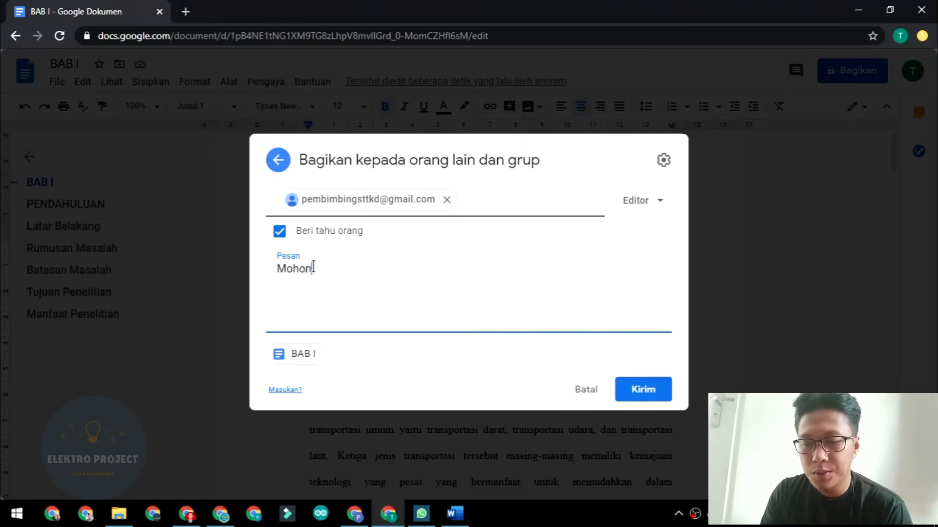
{"action": "type", "text": " bimb"}
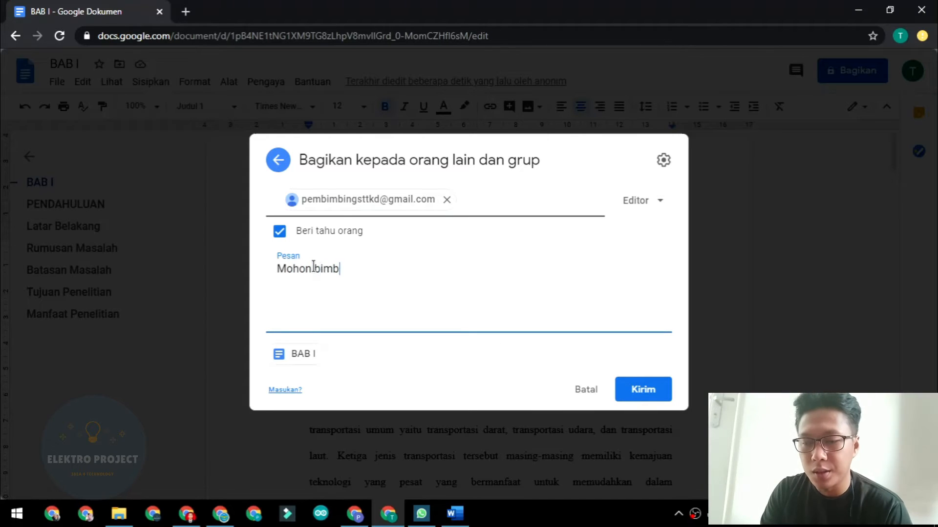
{"action": "type", "text": "ingan dan "}
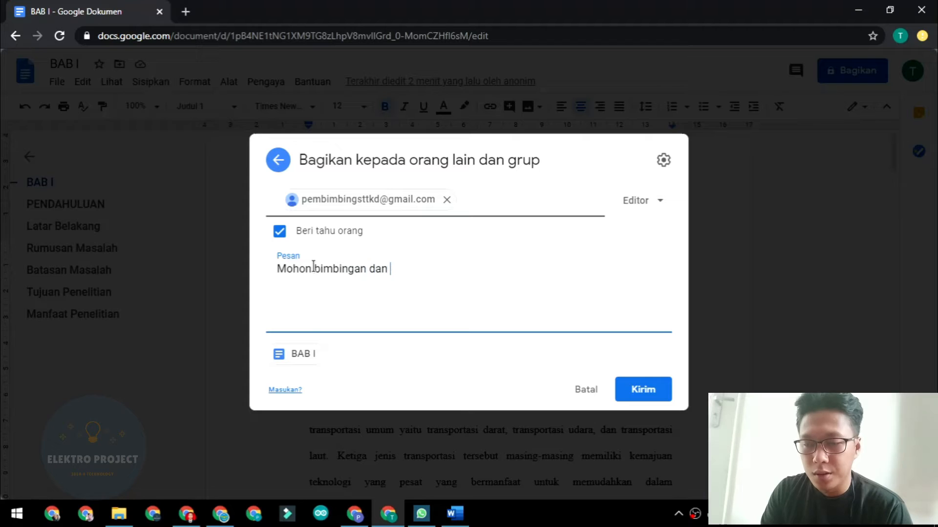
{"action": "type", "text": "koreksinya d"}
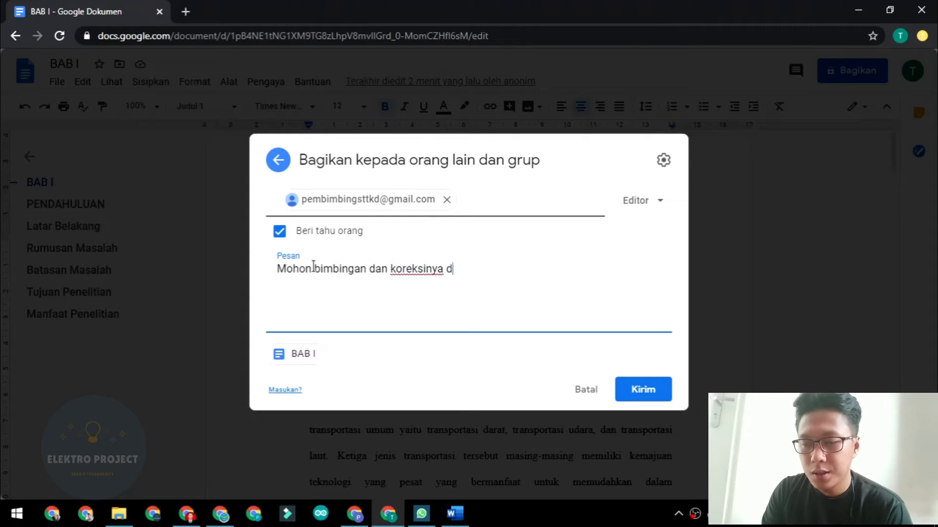
{"action": "type", "text": "i"}
{"action": "key", "text": "BackSpace"}
{"action": "key", "text": "BackSpace"}
{"action": "type", "text": "pada"}
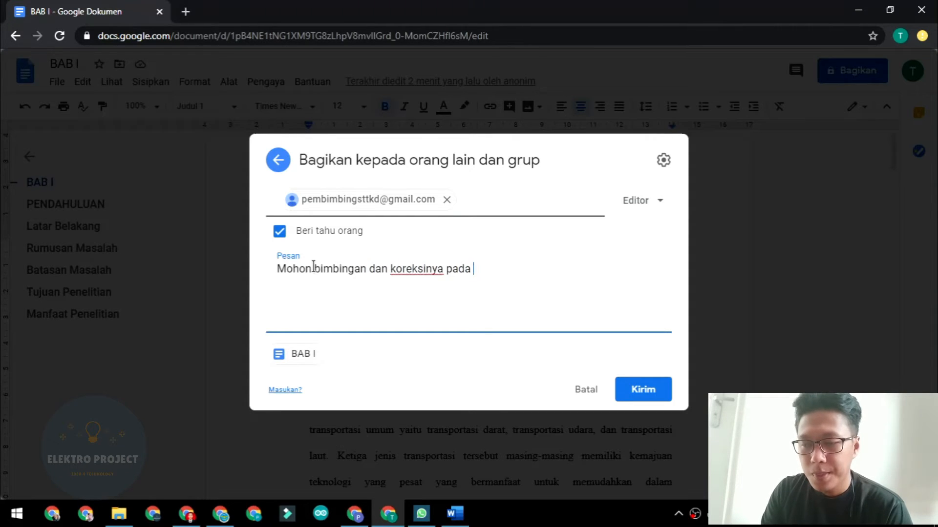
{"action": "type", "text": " BAB i"}
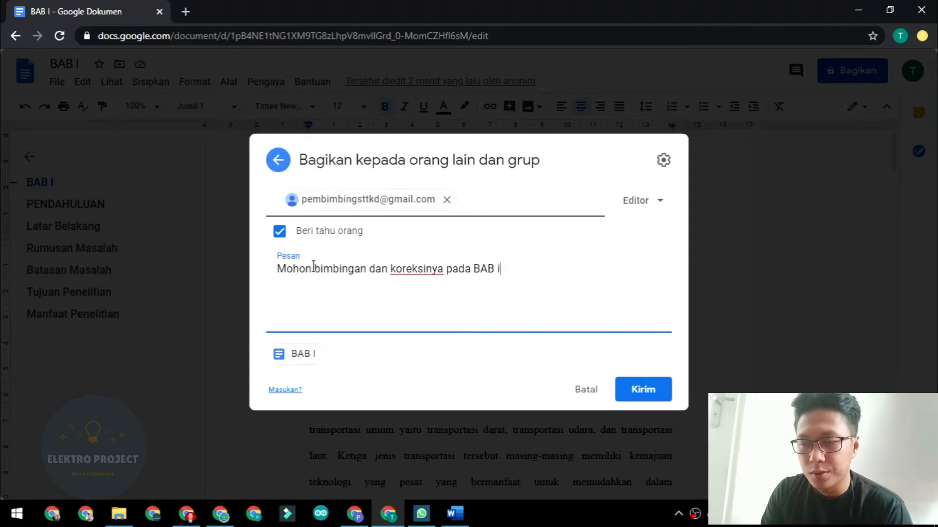
{"action": "key", "text": "BackSpace"}
{"action": "type", "text": "I ini "}
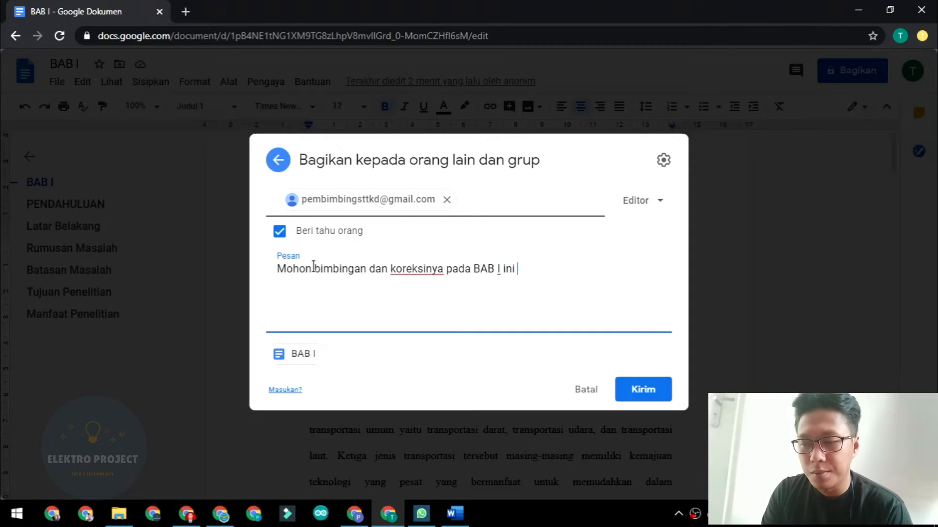
{"action": "type", "text": "pak, terima"}
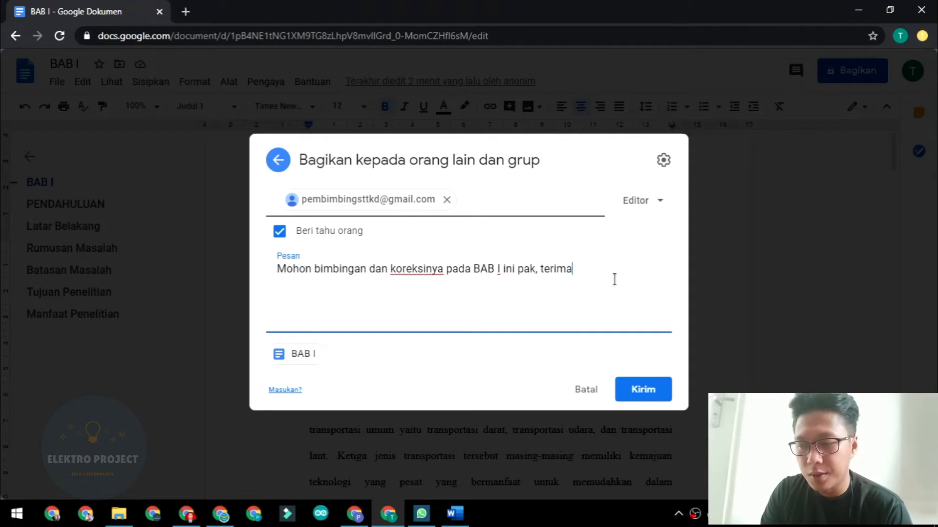
{"action": "type", "text": " kasih."}
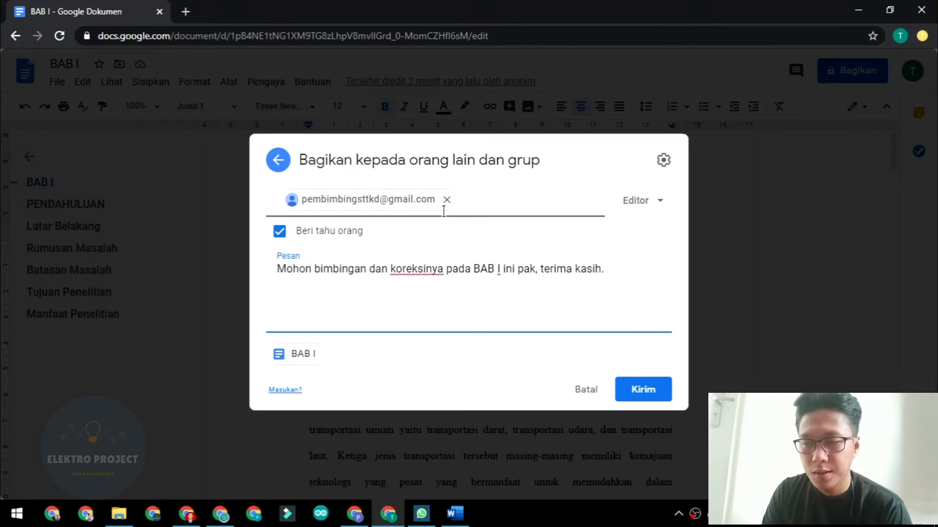
{"action": "left_click", "coordinate": [638, 393]}
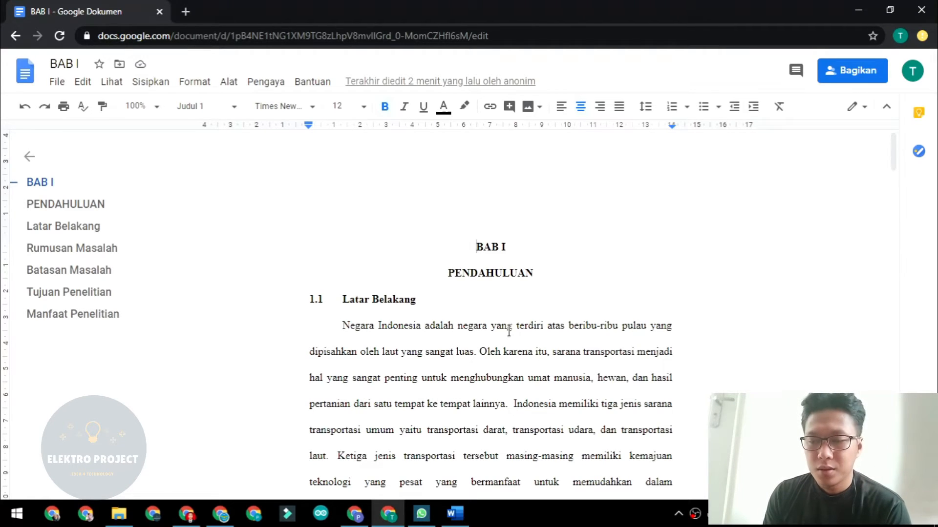
{"action": "scroll", "coordinate": [507, 331], "scroll_direction": "down", "scroll_amount": 1}
{"action": "scroll", "coordinate": [507, 331], "scroll_direction": "down", "scroll_amount": 1}
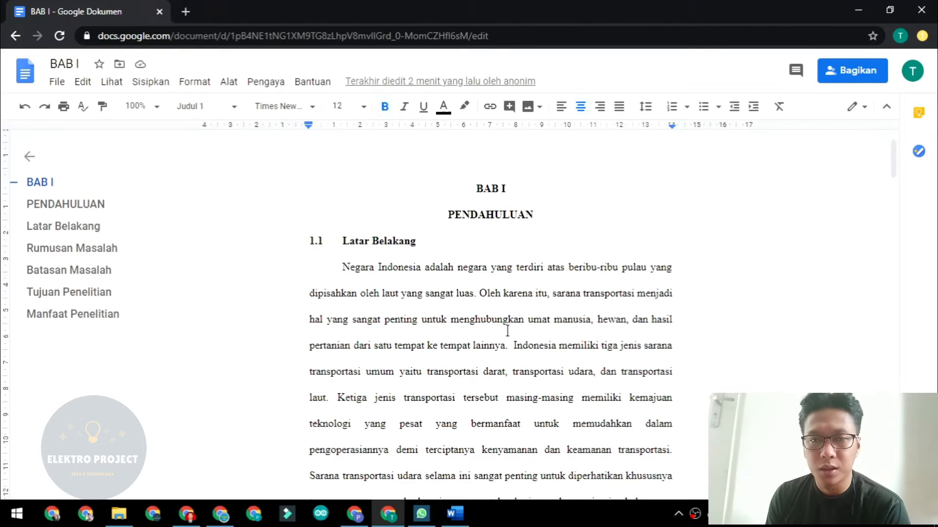
{"action": "scroll", "coordinate": [627, 344], "scroll_direction": "up", "scroll_amount": 2}
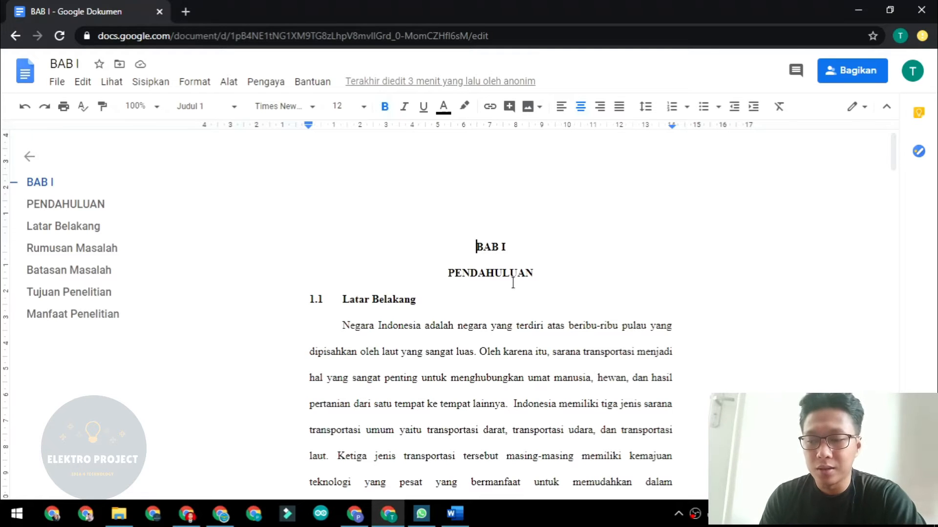
{"action": "scroll", "coordinate": [731, 329], "scroll_direction": "down", "scroll_amount": 3}
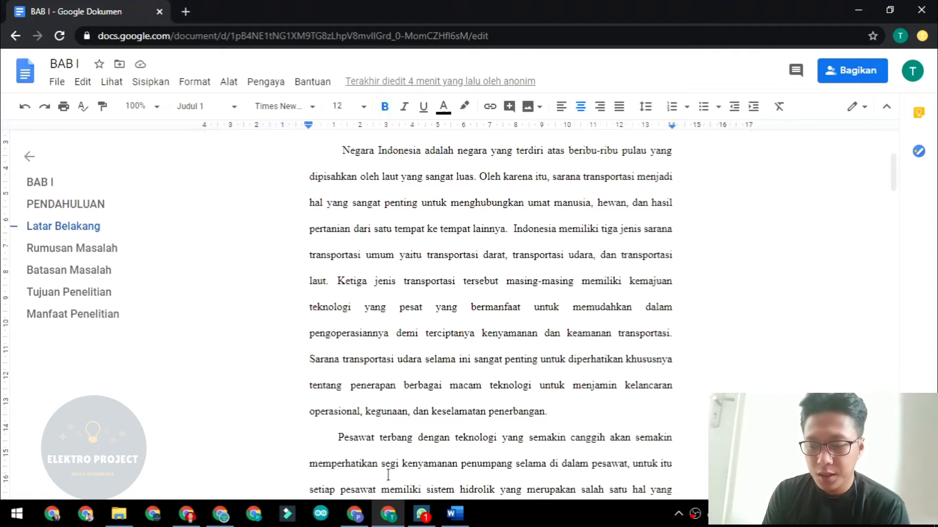
In Gmail, open the 'BAB I - Undangan untuk mengedit' email and launch BAB I via 'Buka di Dokumen'.
{"action": "left_click", "coordinate": [355, 518]}
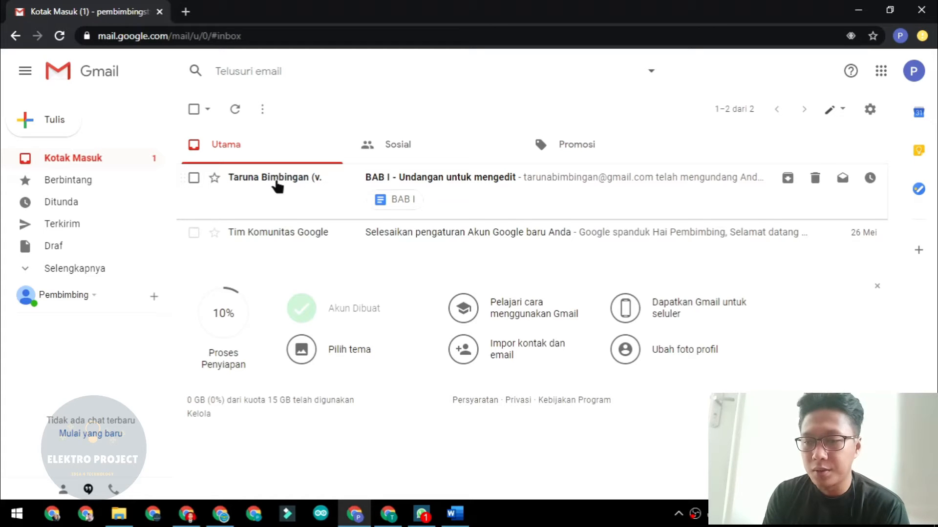
{"action": "left_click", "coordinate": [505, 188]}
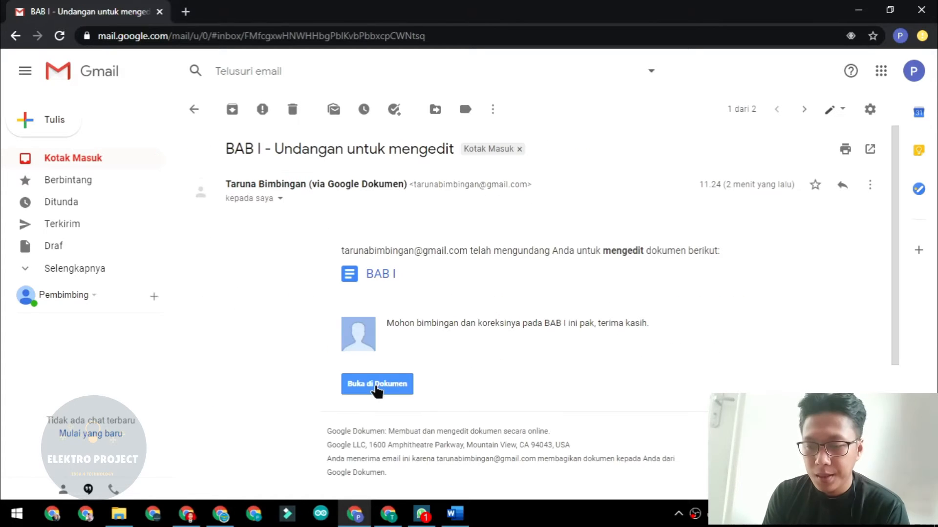
{"action": "left_click", "coordinate": [374, 388]}
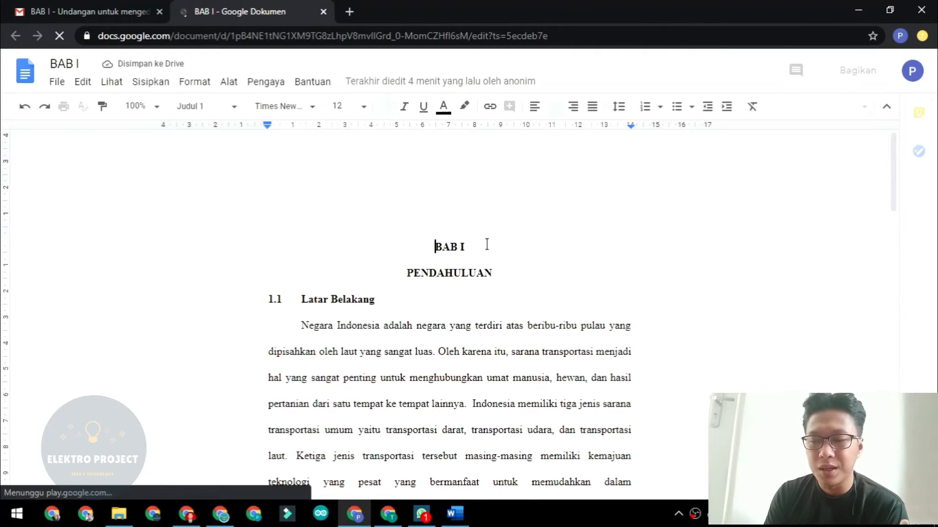
Scroll to Latar Belakang and select the opening sentence of the 'Pesawat terbang' paragraph.
{"action": "left_click", "coordinate": [574, 357]}
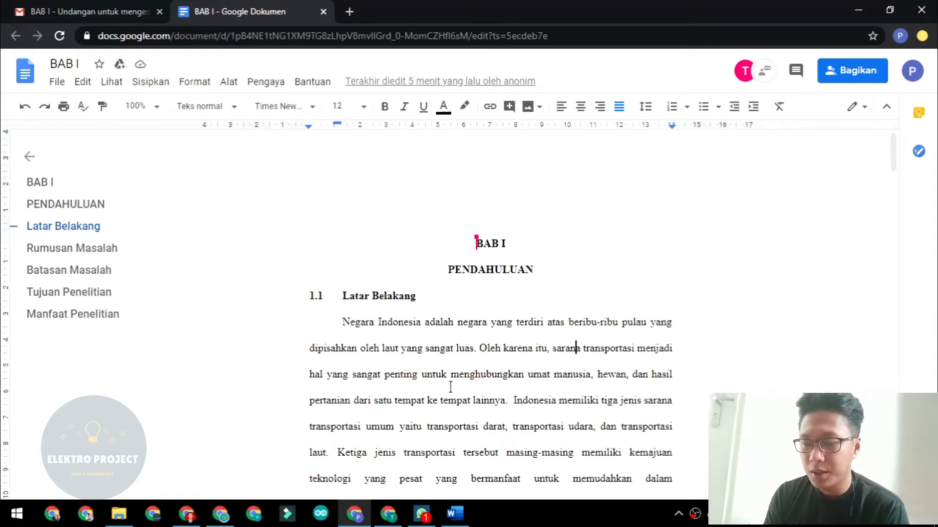
{"action": "scroll", "coordinate": [451, 387], "scroll_direction": "down", "scroll_amount": 4}
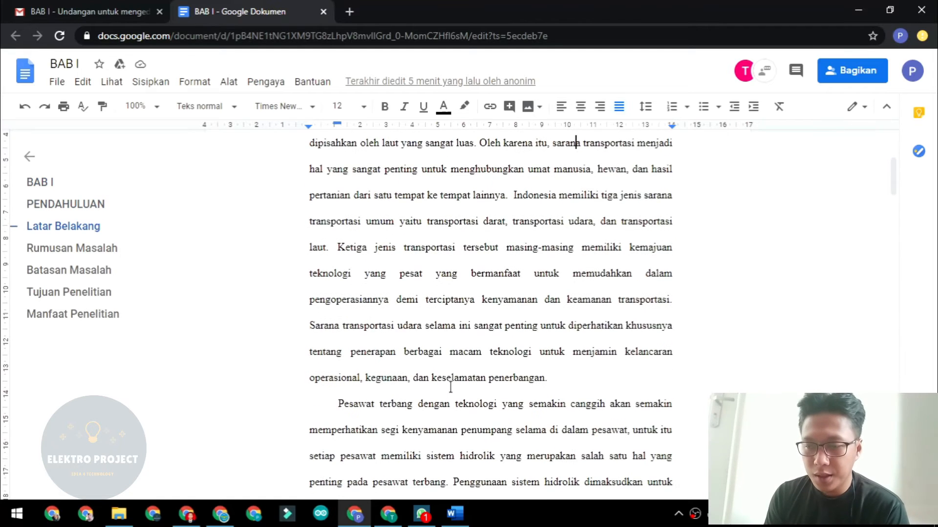
{"action": "scroll", "coordinate": [450, 388], "scroll_direction": "up", "scroll_amount": 1}
{"action": "scroll", "coordinate": [450, 388], "scroll_direction": "down", "scroll_amount": 5}
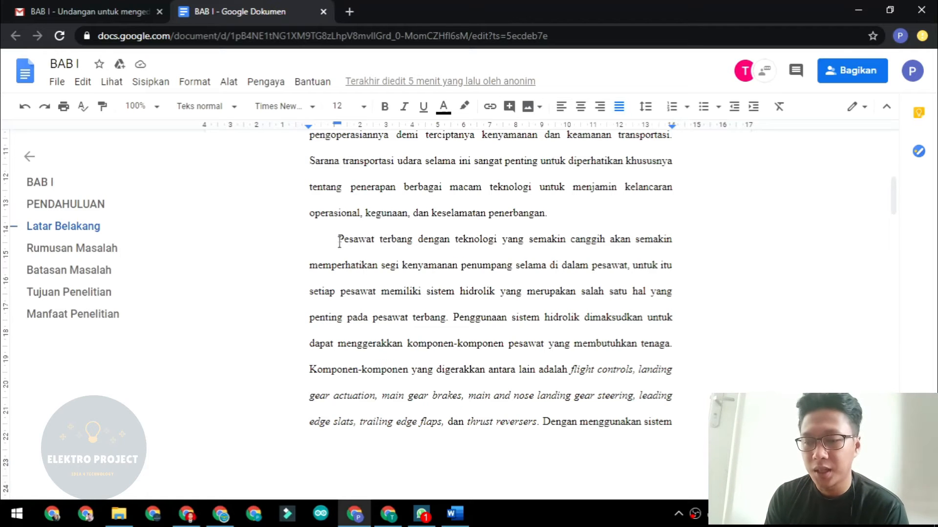
{"action": "left_click_drag", "start_coordinate": [338, 240], "coordinate": [444, 319]}
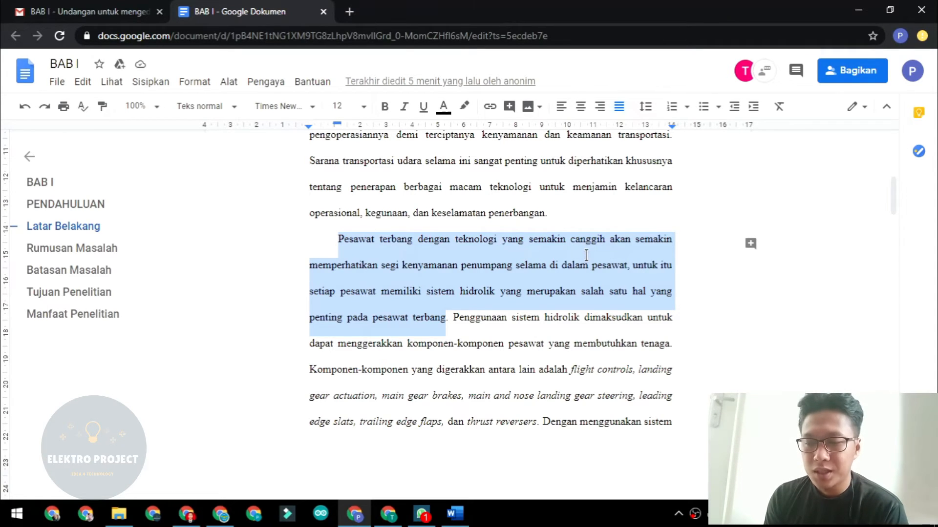
Comment 'Sebelum menjelaskan sistem hidrolik, bisa tidak untuk menerangkan hal umum…' on the selected sentence.
{"action": "left_click_drag", "start_coordinate": [338, 239], "coordinate": [455, 241]}
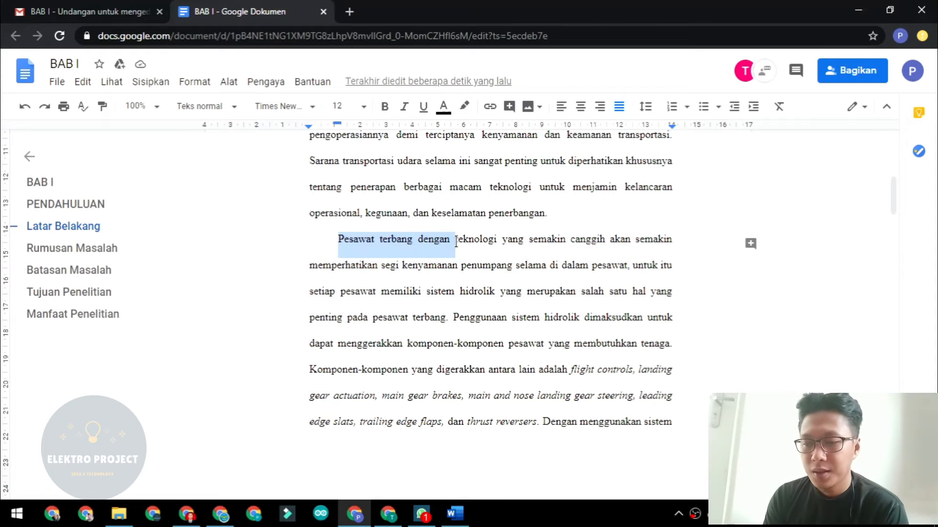
{"action": "left_click", "coordinate": [456, 240]}
{"action": "left_click_drag", "start_coordinate": [338, 240], "coordinate": [443, 319]}
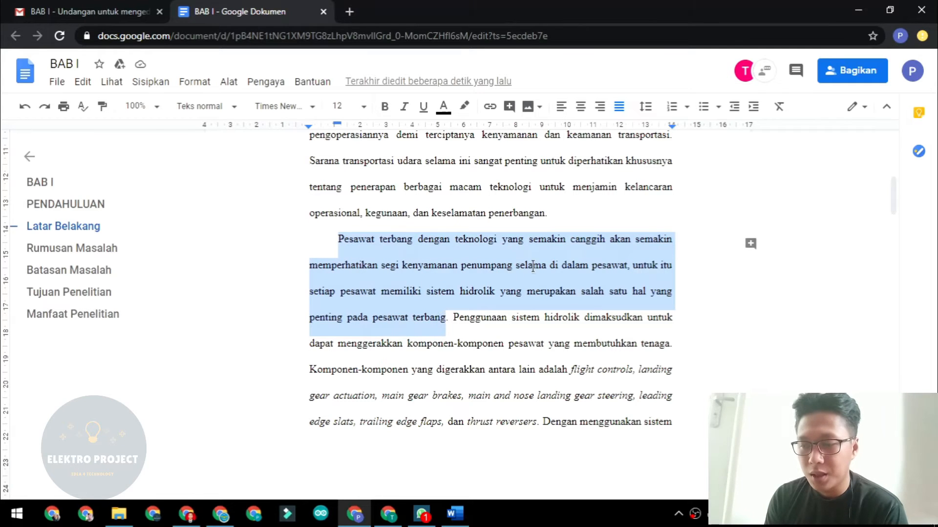
{"action": "left_click", "coordinate": [750, 247]}
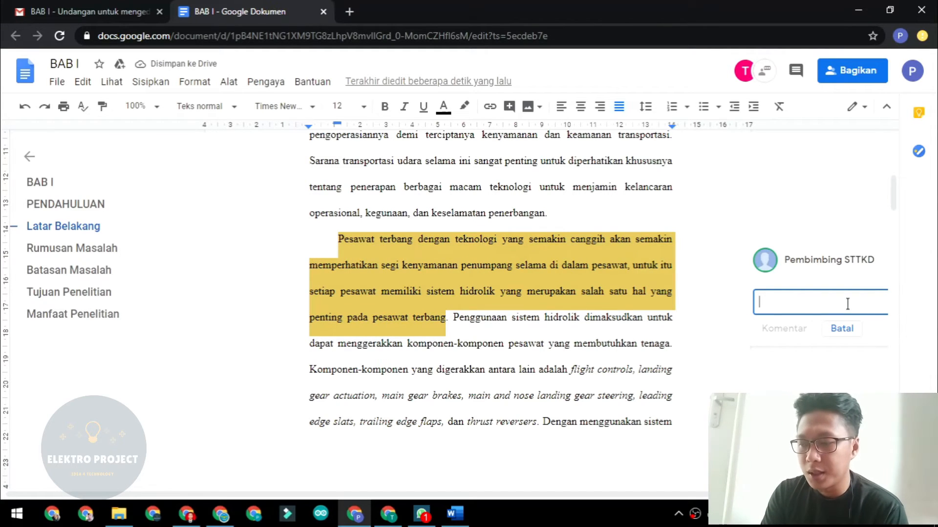
{"action": "type", "text": "S"}
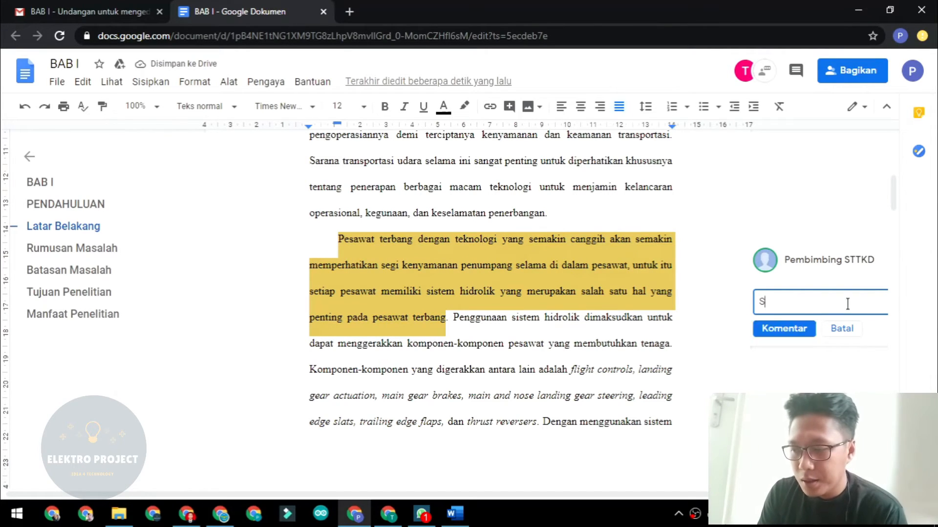
{"action": "type", "text": "ebelum "}
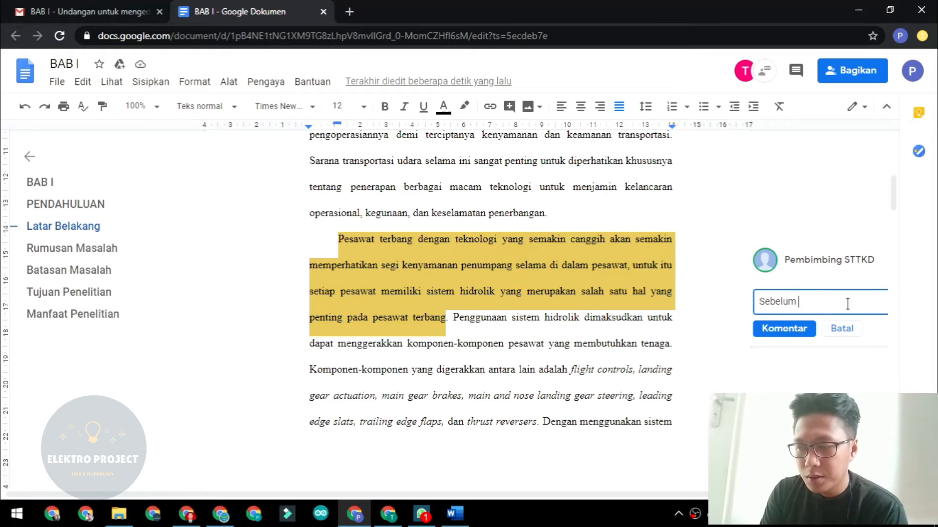
{"action": "type", "text": "menjel"}
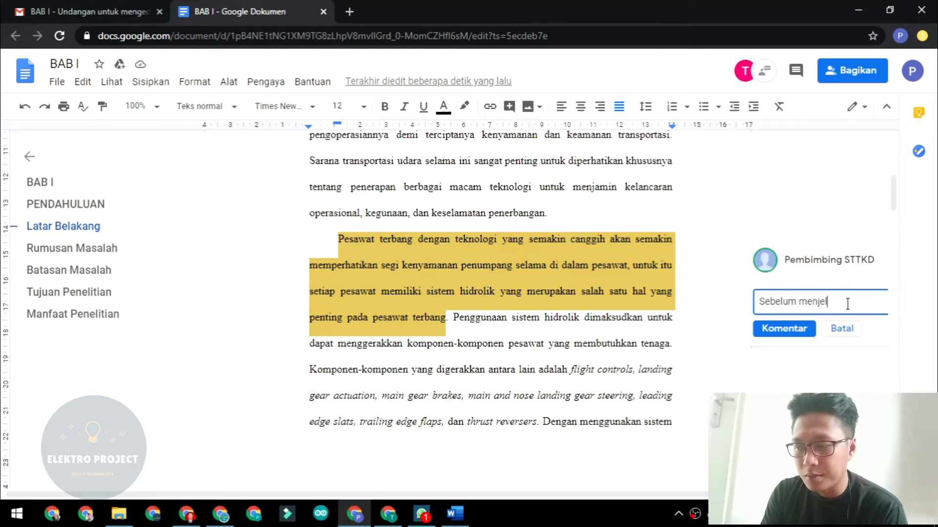
{"action": "type", "text": "askan sistem"}
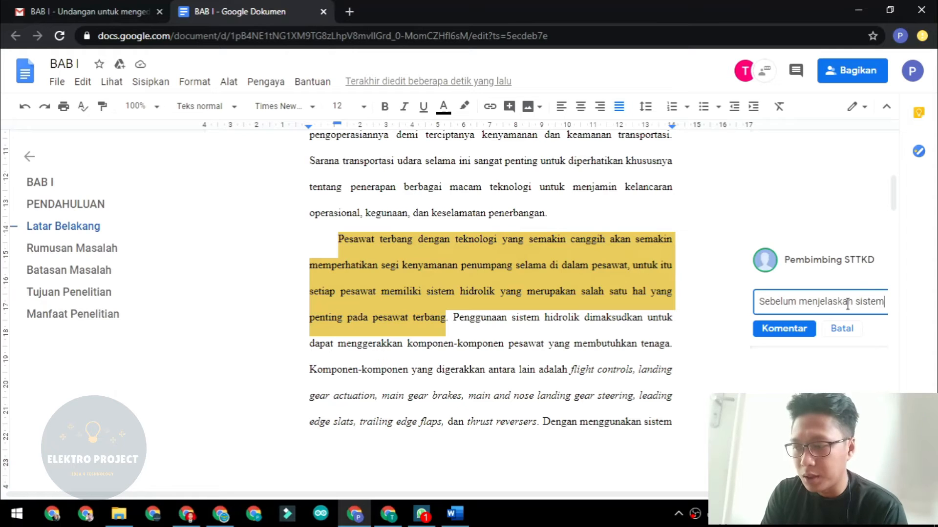
{"action": "type", "text": " hidrolik,"}
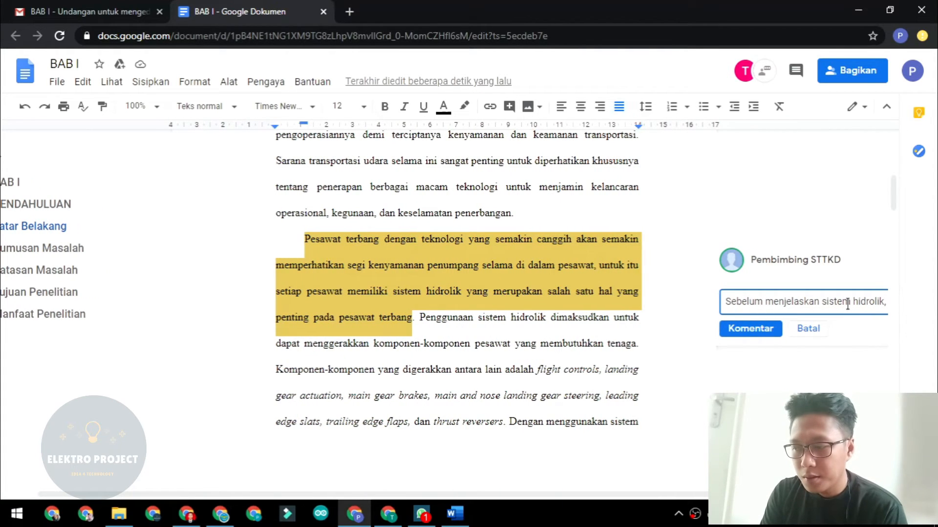
{"action": "type", "text": " bisa tidak "}
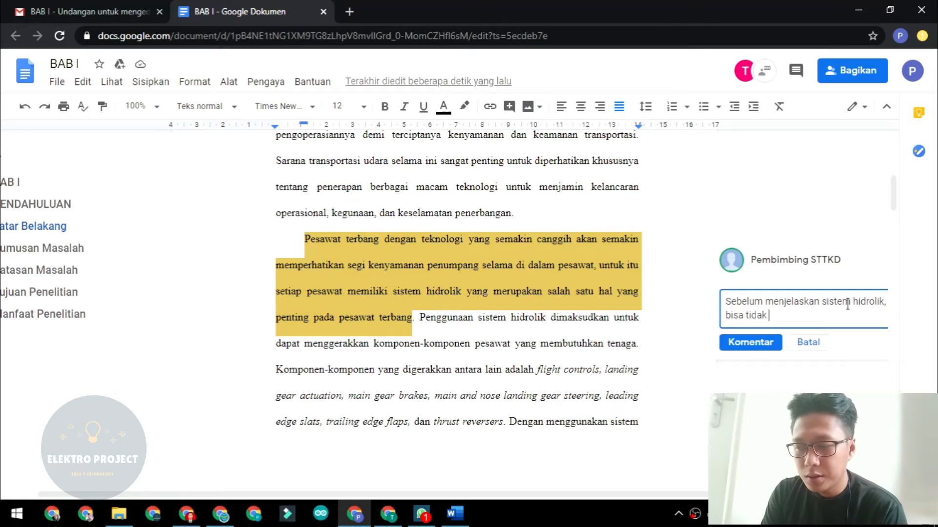
{"action": "type", "text": "untuk mener"}
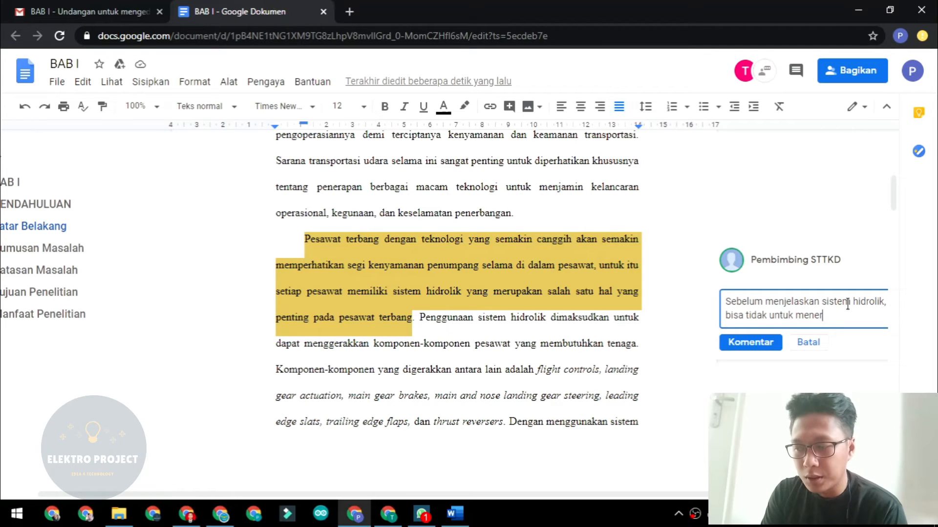
{"action": "type", "text": "angkan"}
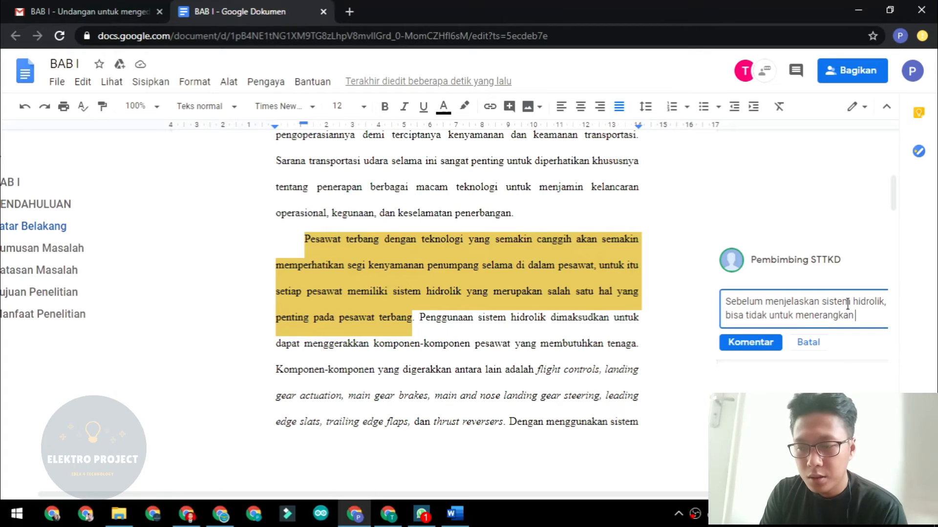
{"action": "type", "text": " hal"}
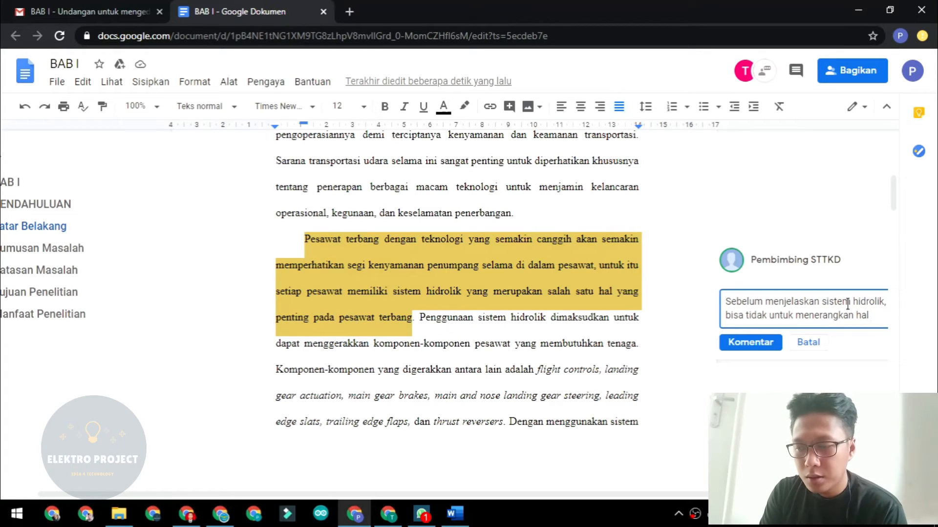
{"action": "type", "text": " umum ya"}
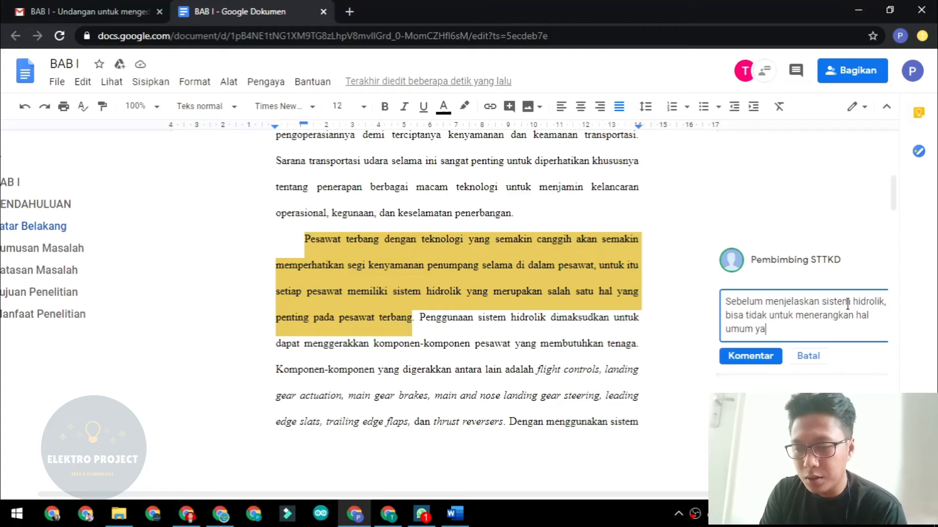
{"action": "type", "text": "ng penting pa"}
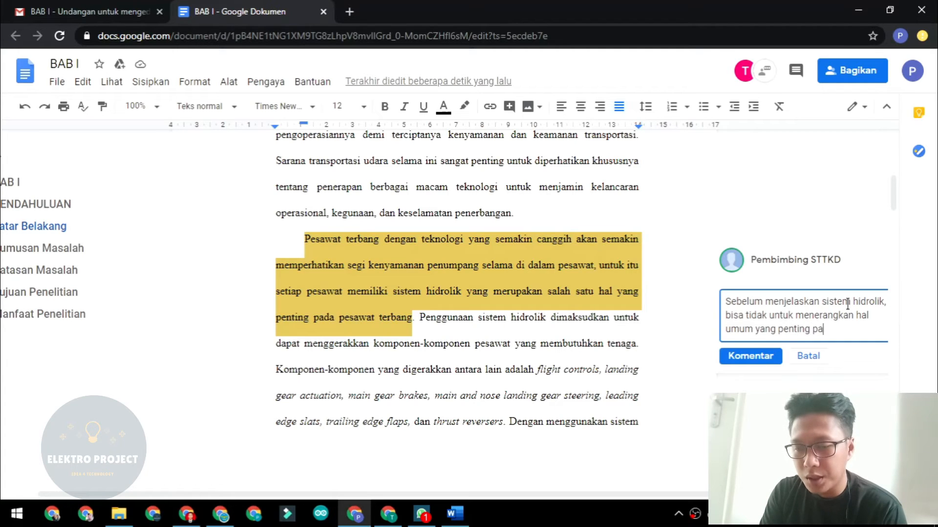
{"action": "type", "text": "da pesawat"}
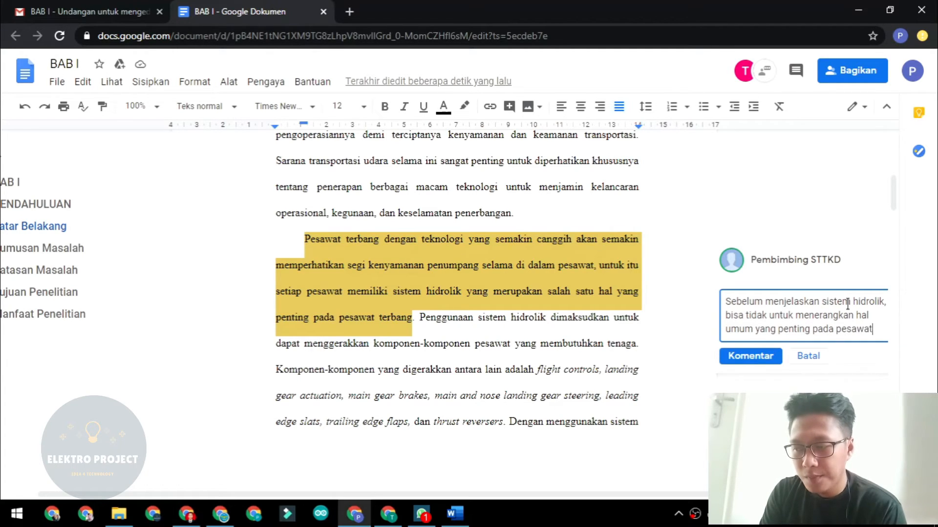
{"action": "type", "text": " terbang?"}
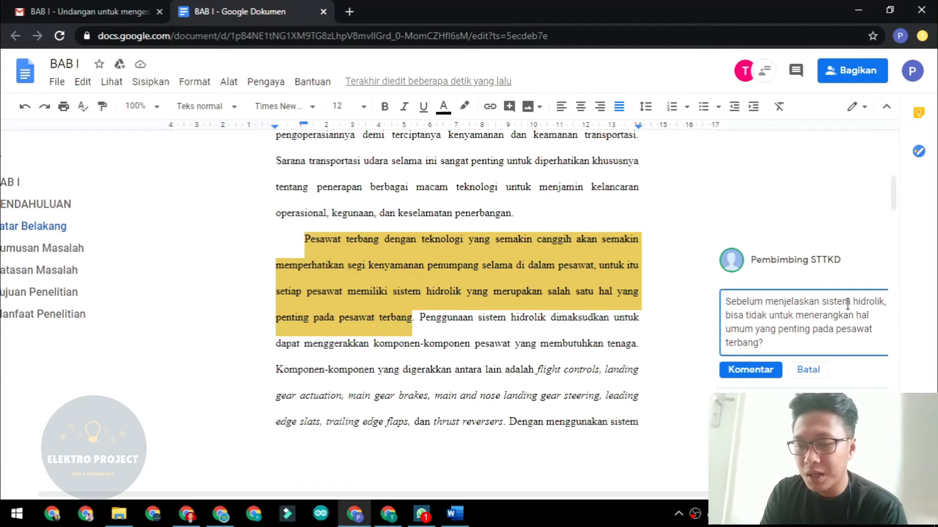
{"action": "left_click", "coordinate": [749, 370]}
Switch to the student's Chrome window where BAB I now shows the supervisor's comment.
{"action": "left_click", "coordinate": [614, 291]}
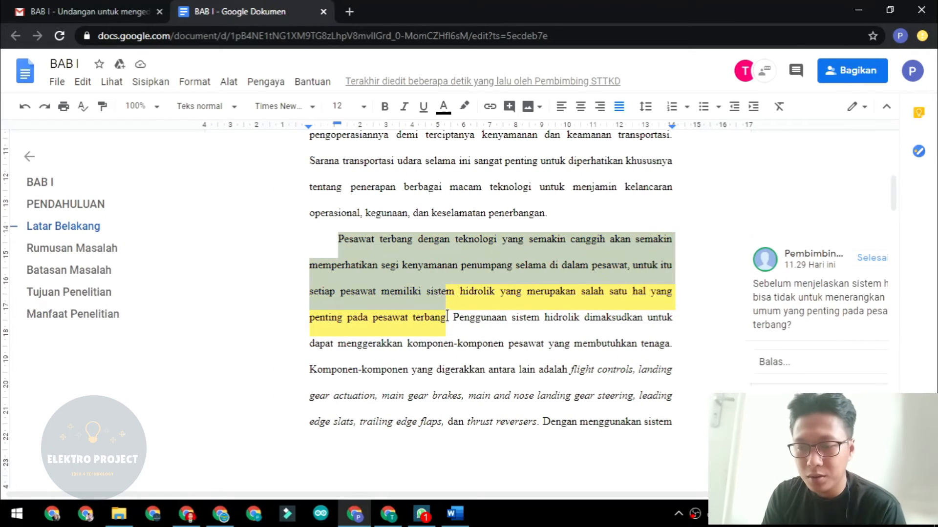
{"action": "left_click", "coordinate": [502, 322]}
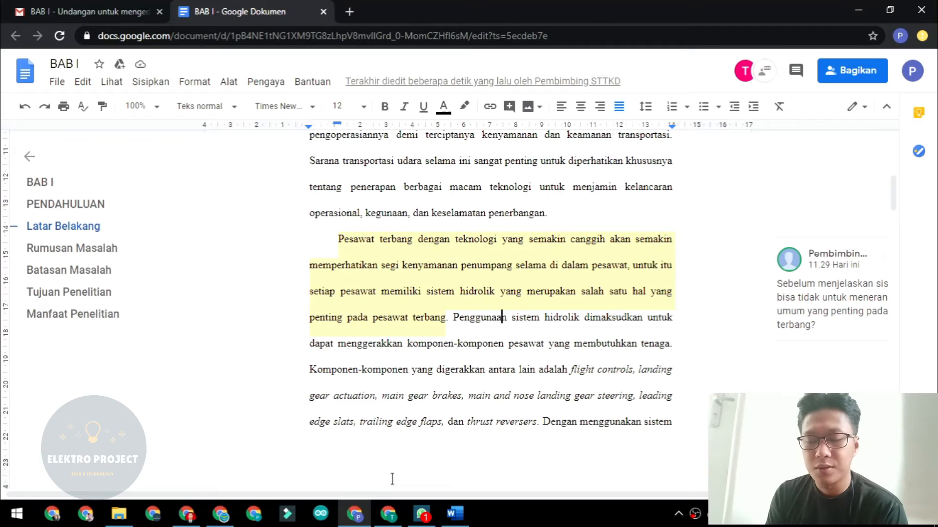
{"action": "mouse_move", "coordinate": [388, 517]}
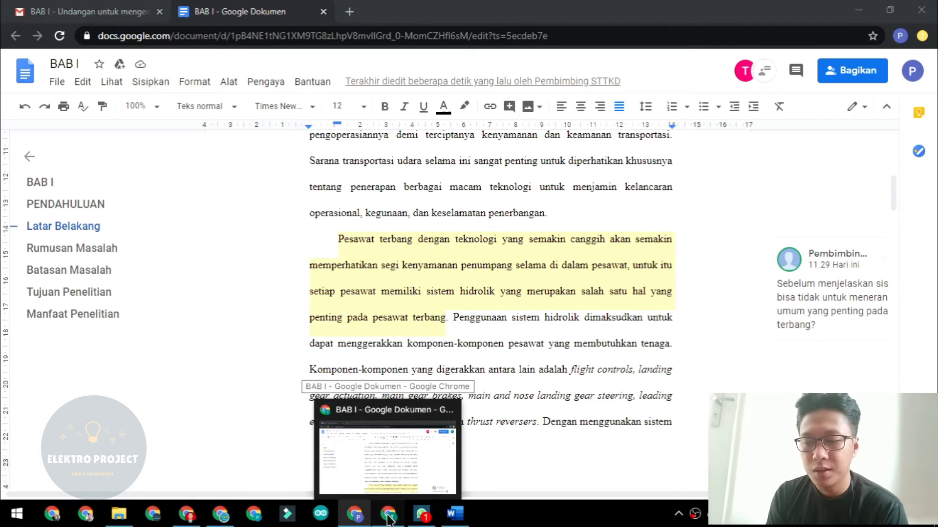
{"action": "left_click", "coordinate": [387, 454]}
Activate the supervisor's comment on the Pesawat terbang sentence and begin an empty reply.
{"action": "scroll", "coordinate": [440, 246], "scroll_direction": "down", "scroll_amount": 5}
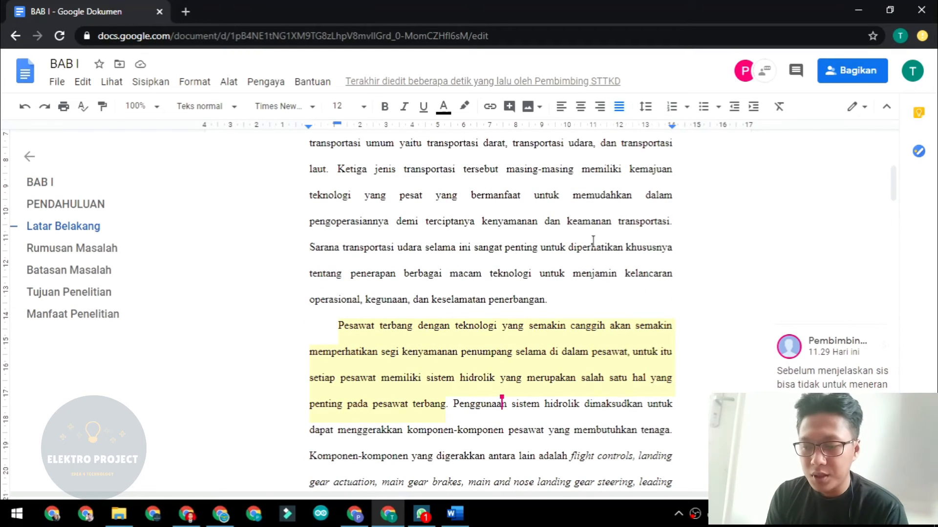
{"action": "scroll", "coordinate": [593, 242], "scroll_direction": "down", "scroll_amount": 3}
{"action": "left_click", "coordinate": [501, 217]}
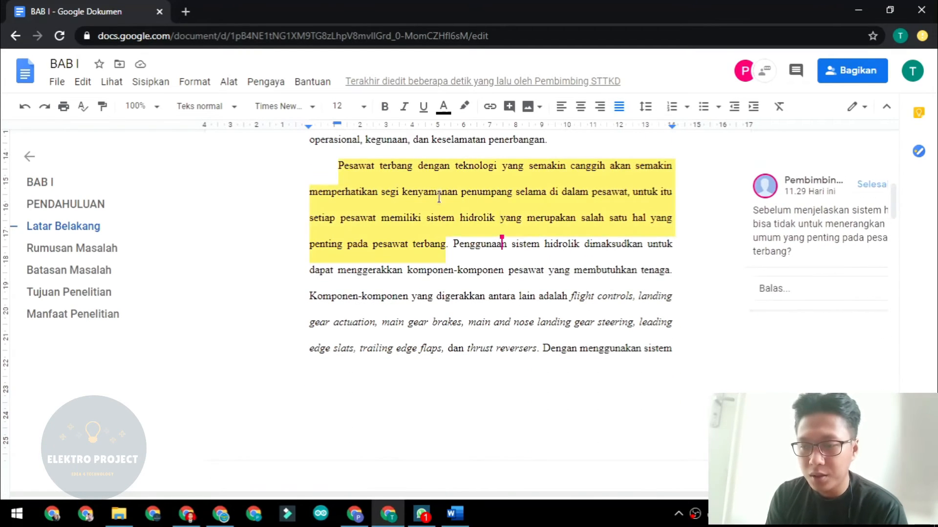
{"action": "left_click", "coordinate": [606, 285]}
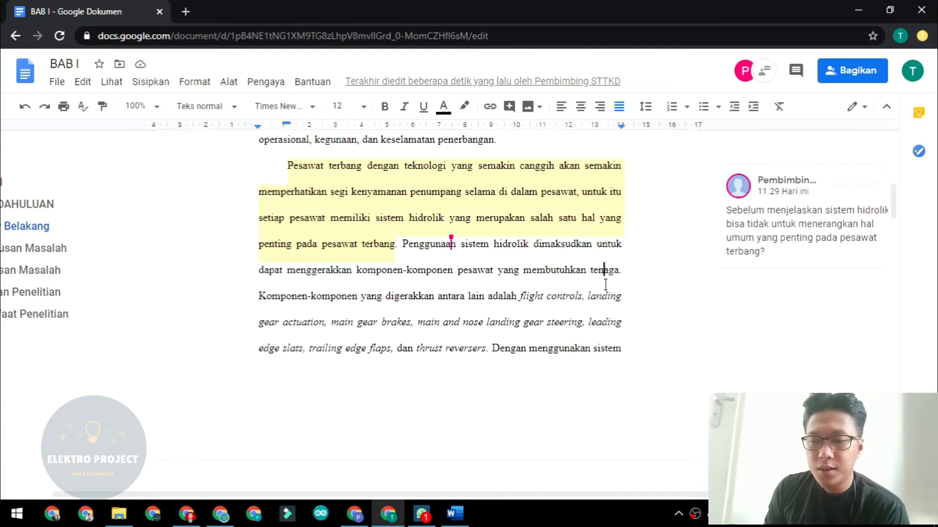
{"action": "left_click", "coordinate": [516, 216]}
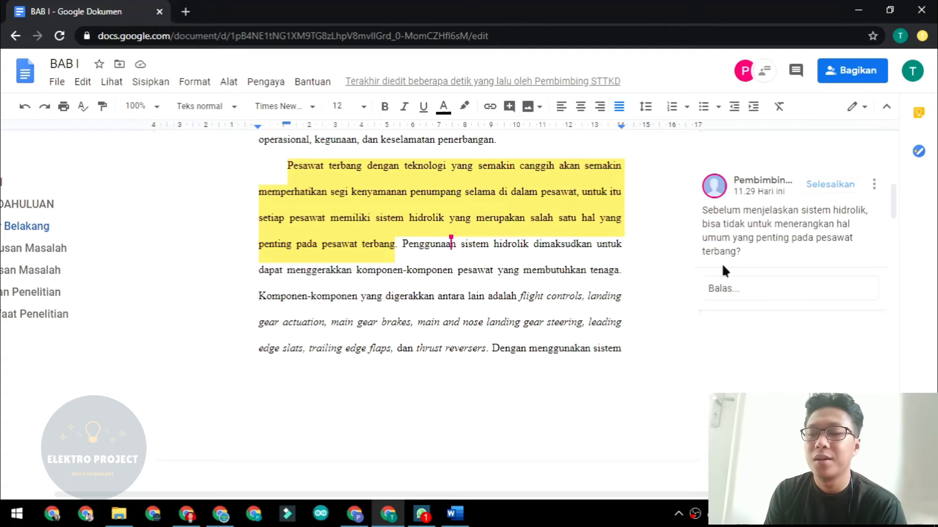
{"action": "left_click", "coordinate": [728, 289]}
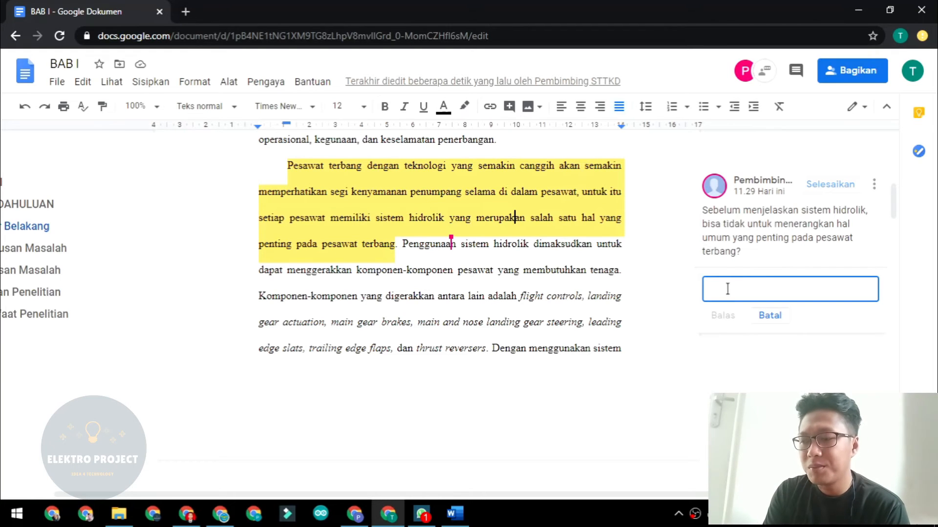
Post the reply 'bisa pak, akan saya berikan penjelasn terlbih dahulu' and return to the supervisor's window.
{"action": "type", "text": "bisa pak"}
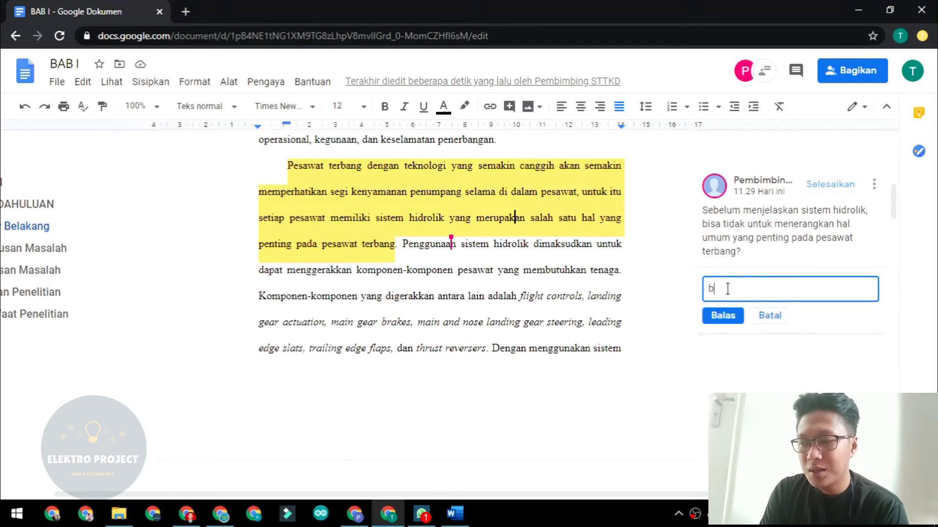
{"action": "type", "text": "akan"}
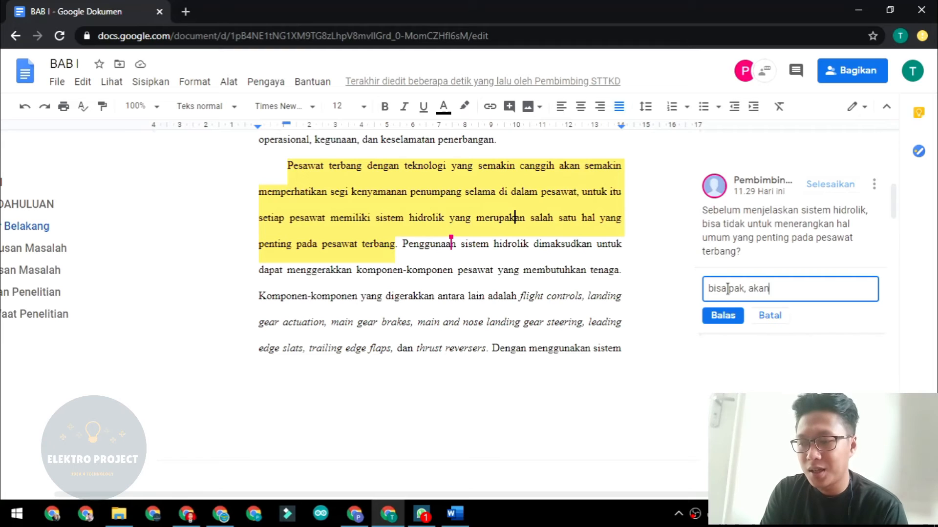
{"action": "type", "text": " saya be"}
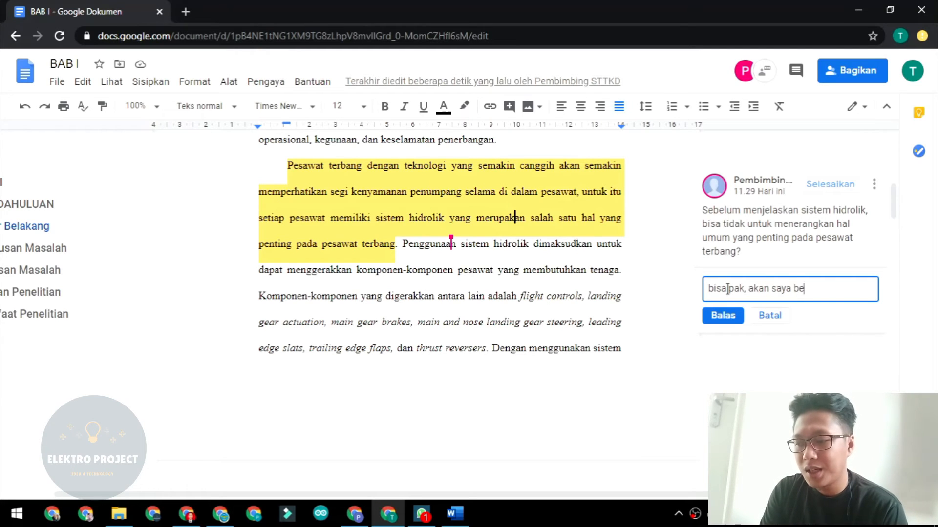
{"action": "type", "text": "rikan"}
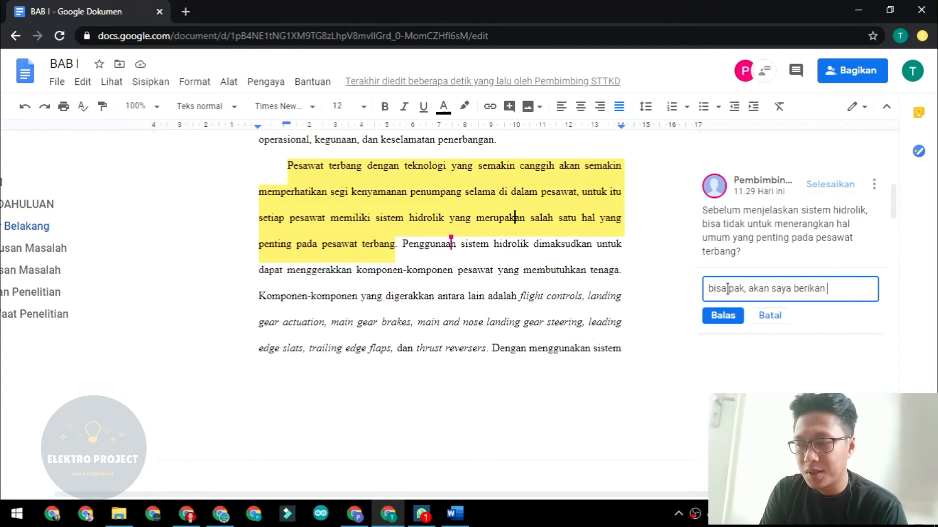
{"action": "type", "text": " peneelas"}
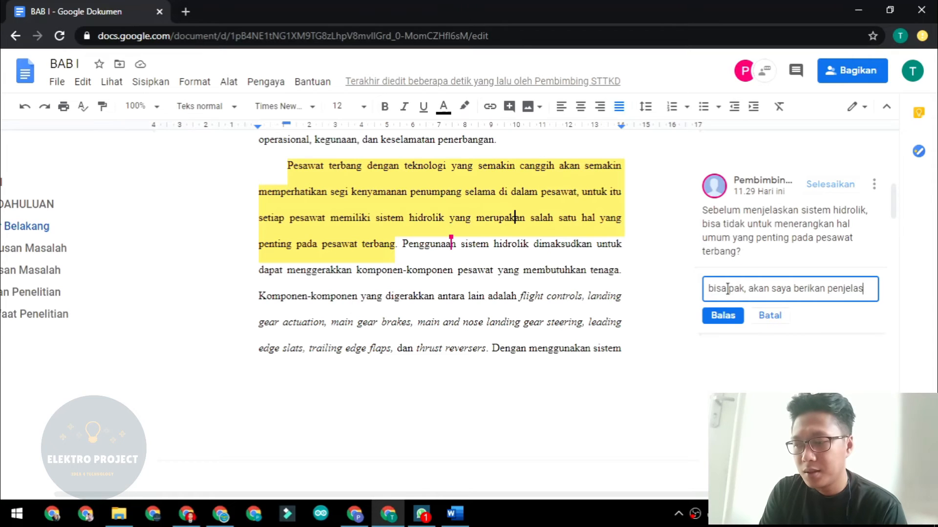
{"action": "type", "text": "n terlbih dahulu"}
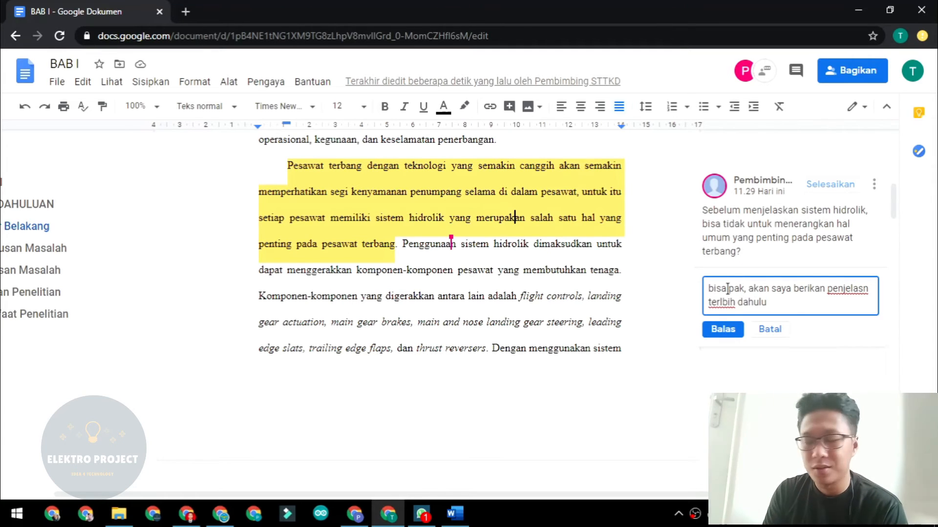
{"action": "left_click", "coordinate": [724, 330]}
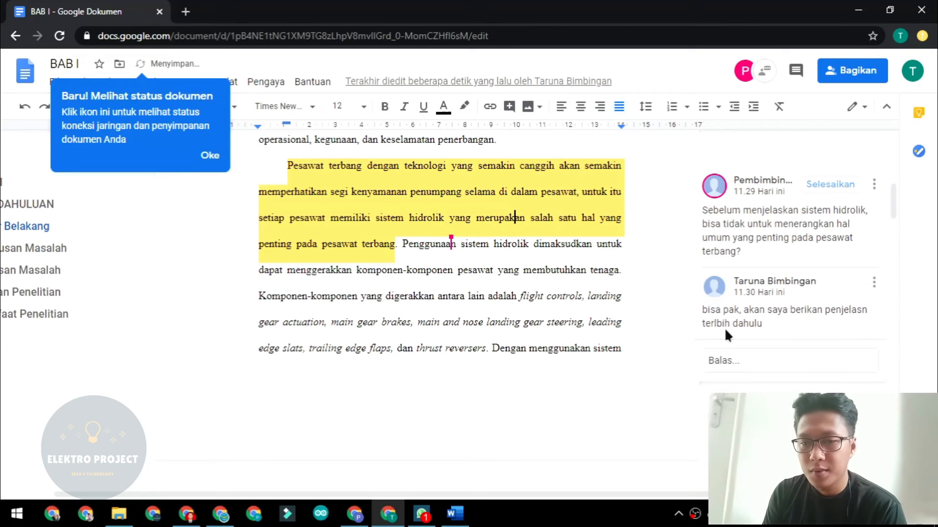
{"action": "left_click", "coordinate": [215, 155]}
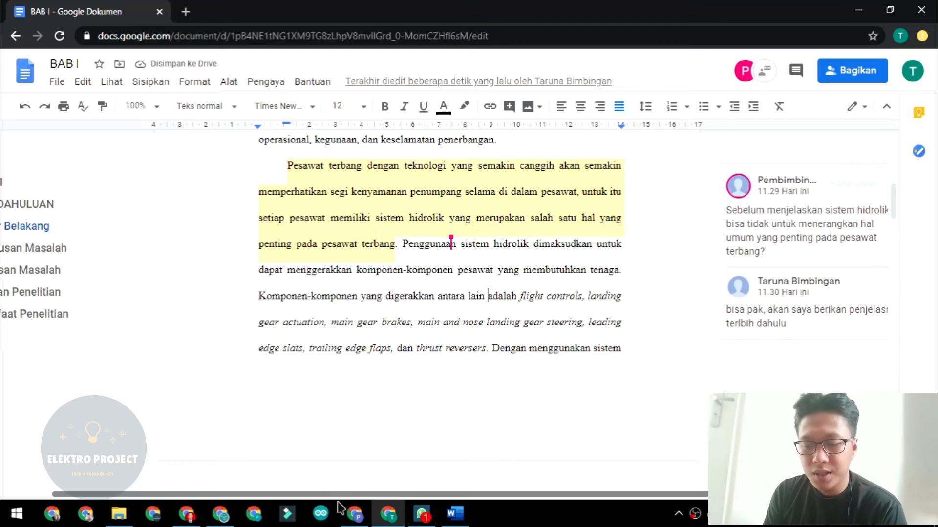
{"action": "left_click", "coordinate": [355, 513]}
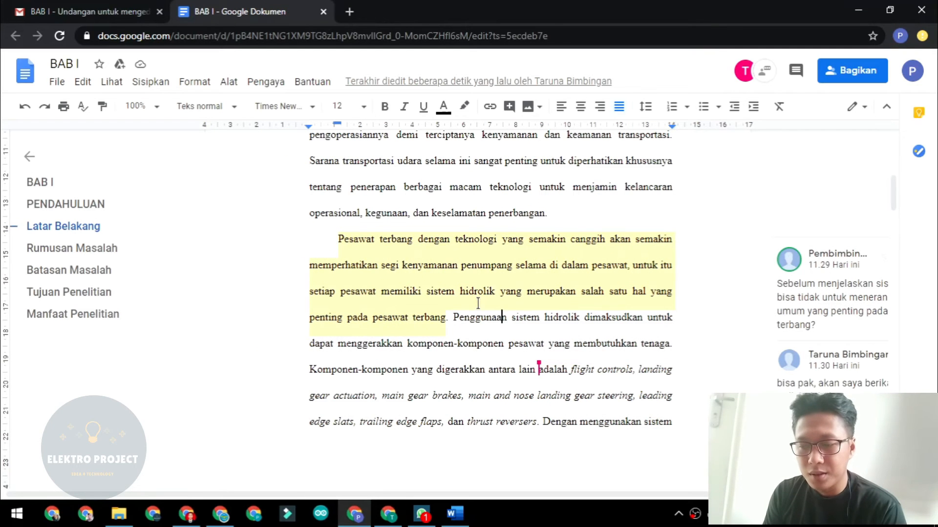
Post the reply 'silahkan kerjakan' in the supervisor's comment thread.
{"action": "left_click", "coordinate": [553, 279]}
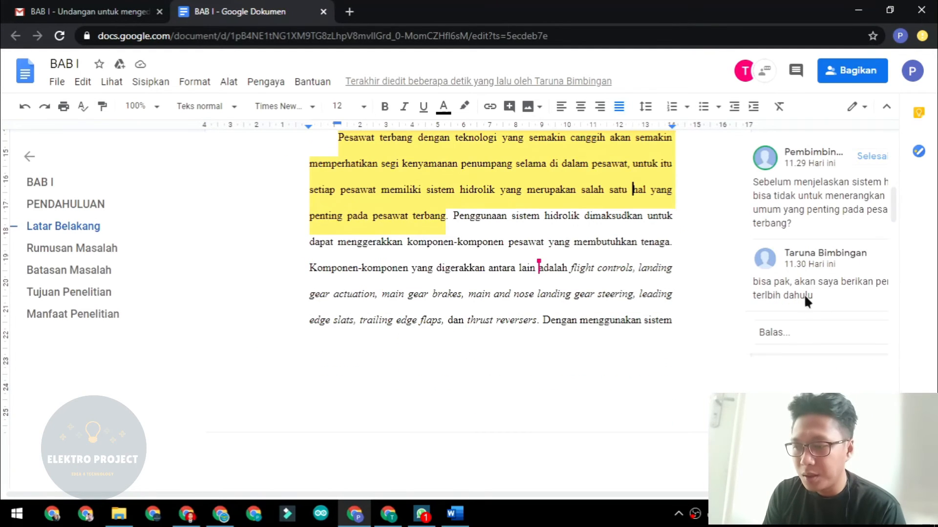
{"action": "scroll", "coordinate": [804, 294], "scroll_direction": "down", "scroll_amount": 2}
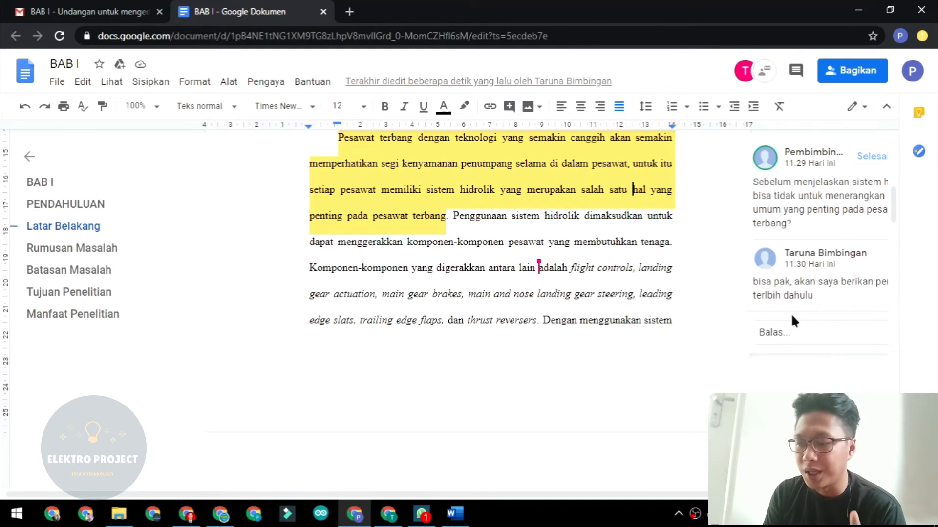
{"action": "left_click", "coordinate": [785, 332]}
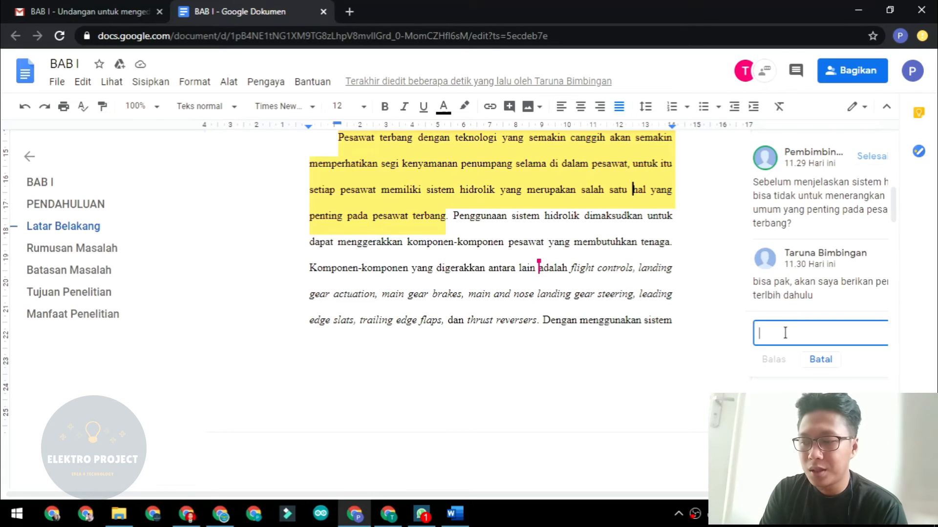
{"action": "type", "text": "s"}
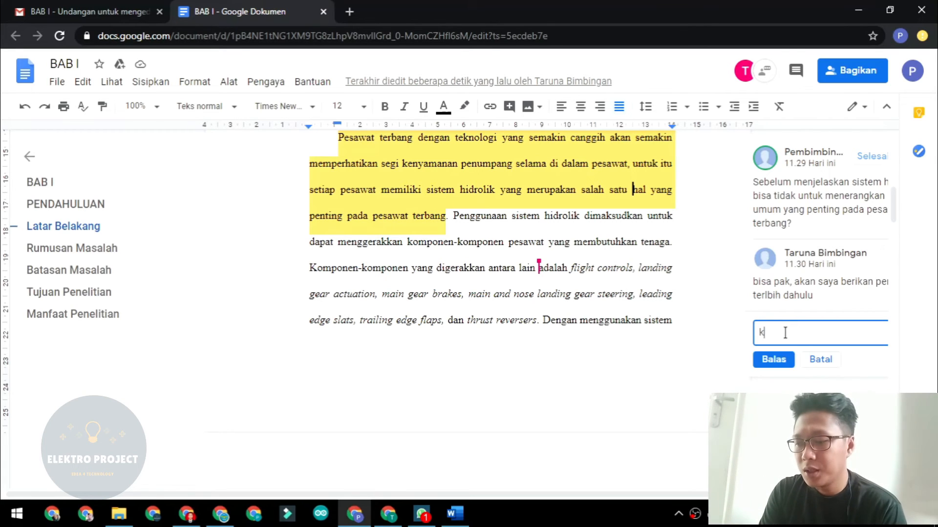
{"action": "key", "text": "BackSpace"}
{"action": "type", "text": "silahka"}
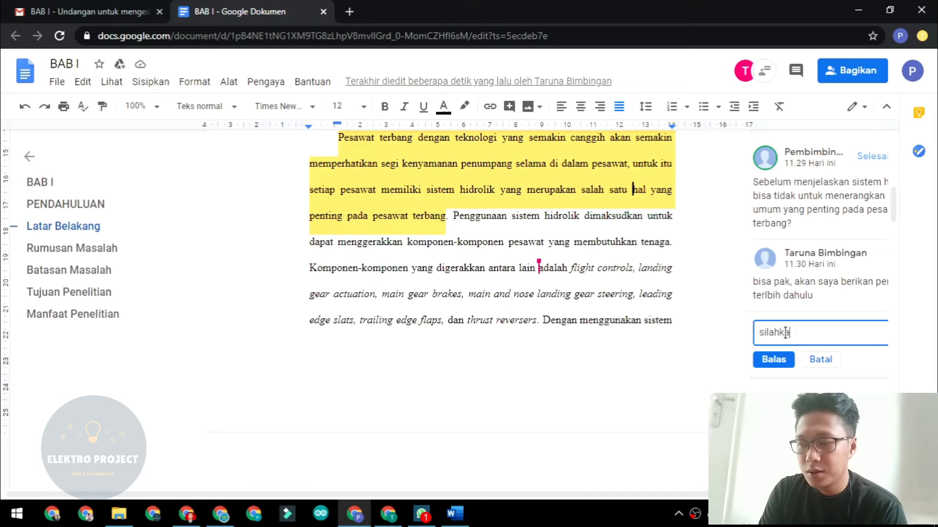
{"action": "type", "text": "n kerjakan"}
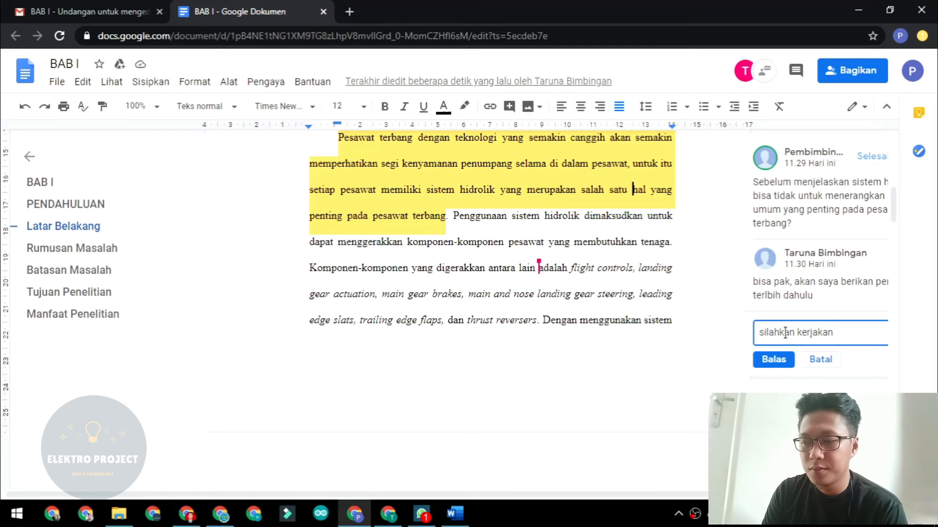
{"action": "left_click", "coordinate": [774, 360]}
{"action": "left_click", "coordinate": [703, 311]}
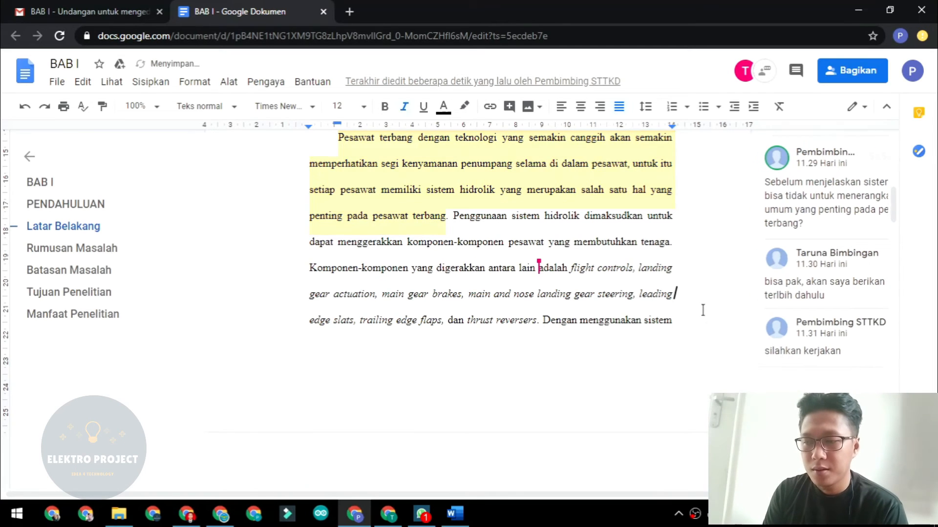
{"action": "scroll", "coordinate": [701, 310], "scroll_direction": "up", "scroll_amount": 2}
In the other account's window, retype the period after 'terbang' in the highlighted paragraph.
{"action": "left_click", "coordinate": [389, 513]}
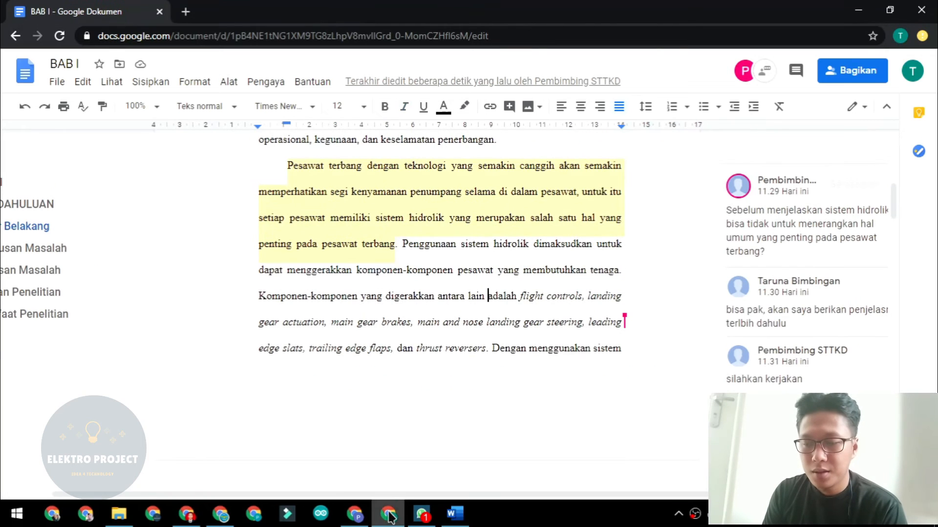
{"action": "left_click", "coordinate": [402, 244]}
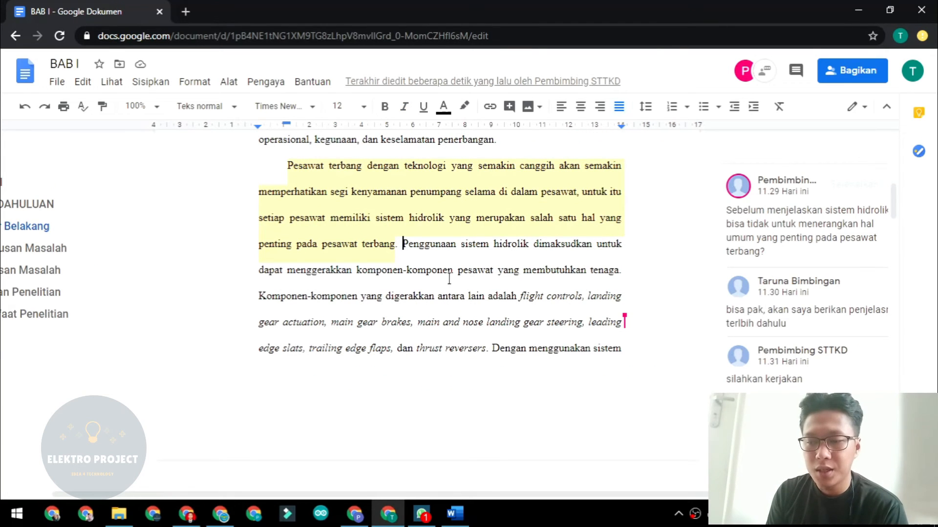
{"action": "key", "text": "Left"}
{"action": "key", "text": "BackSpace"}
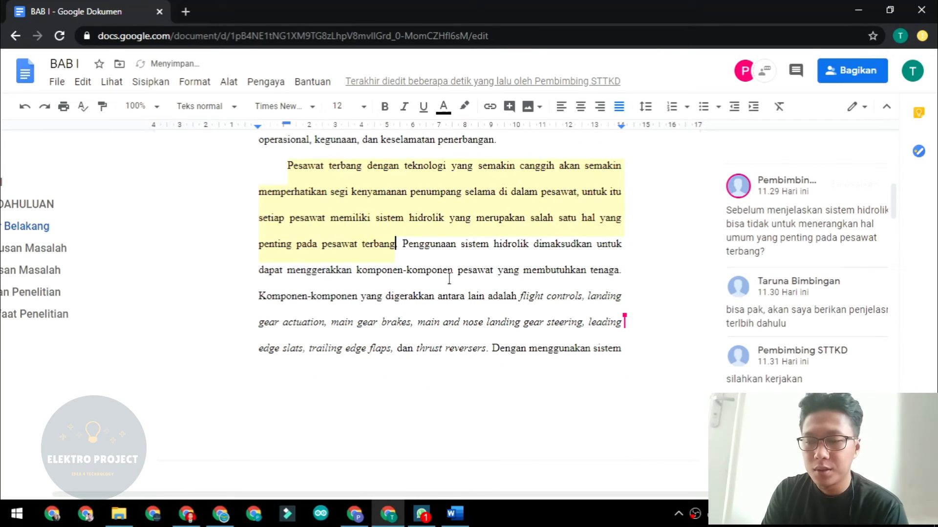
{"action": "type", "text": "."}
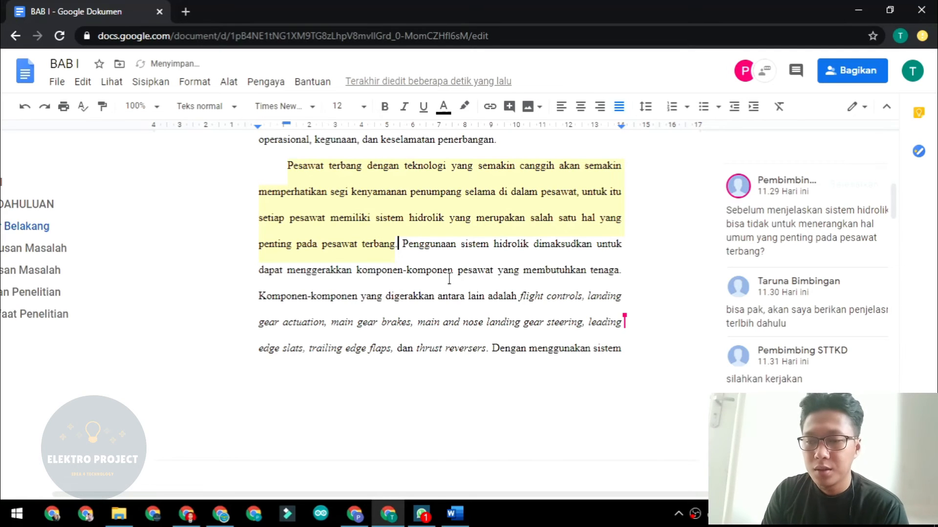
Insert 'Pesawat lebih umum.......' at the start of the highlighted paragraph, before 'Pesawat terbang'.
{"action": "left_click", "coordinate": [277, 170]}
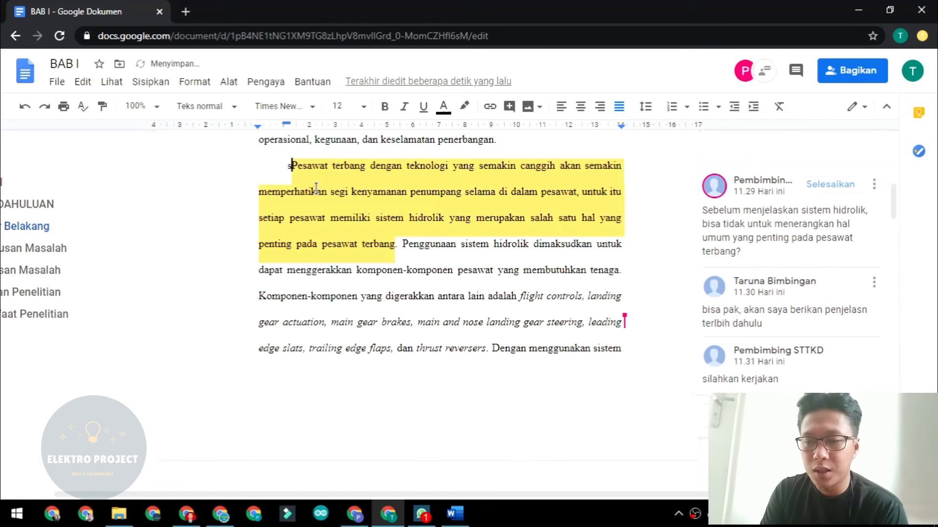
{"action": "type", "text": "sdfa"}
{"action": "key", "text": "BackSpace"}
{"action": "key", "text": "BackSpace"}
{"action": "key", "text": "BackSpace"}
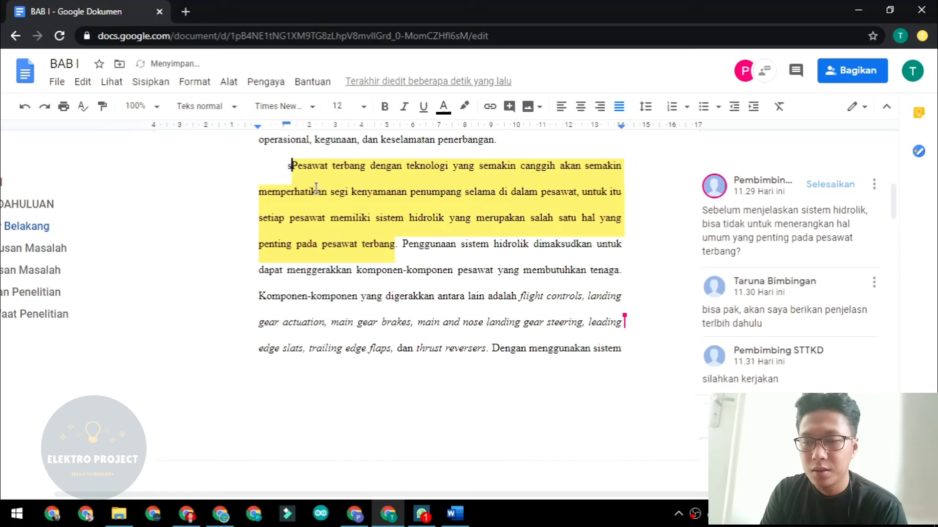
{"action": "key", "text": "BackSpace"}
{"action": "type", "text": "Pesawa"}
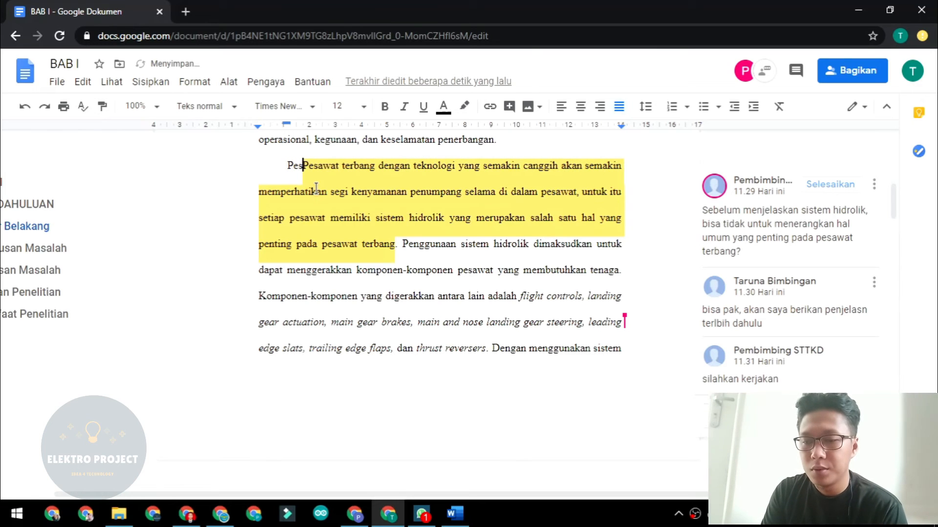
{"action": "type", "text": "t lebih umu."}
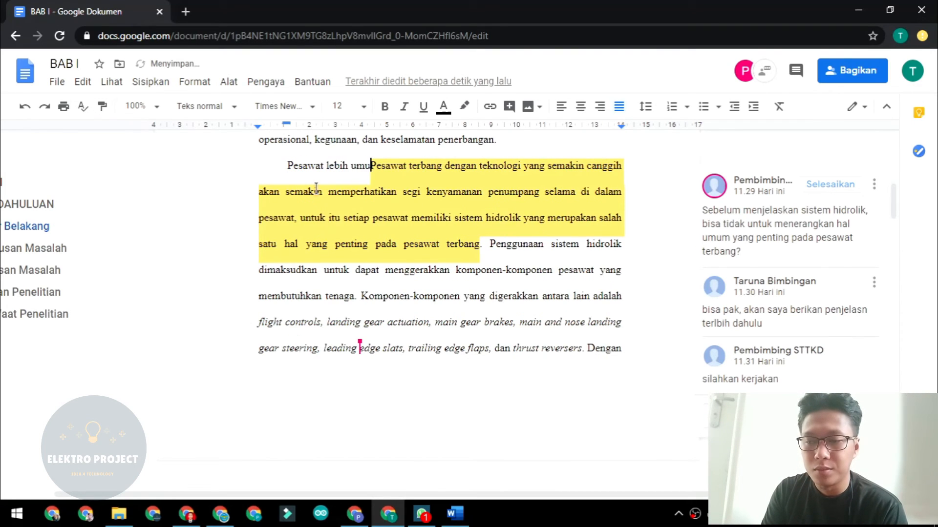
{"action": "key", "text": "BackSpace"}
{"action": "type", "text": "m..."}
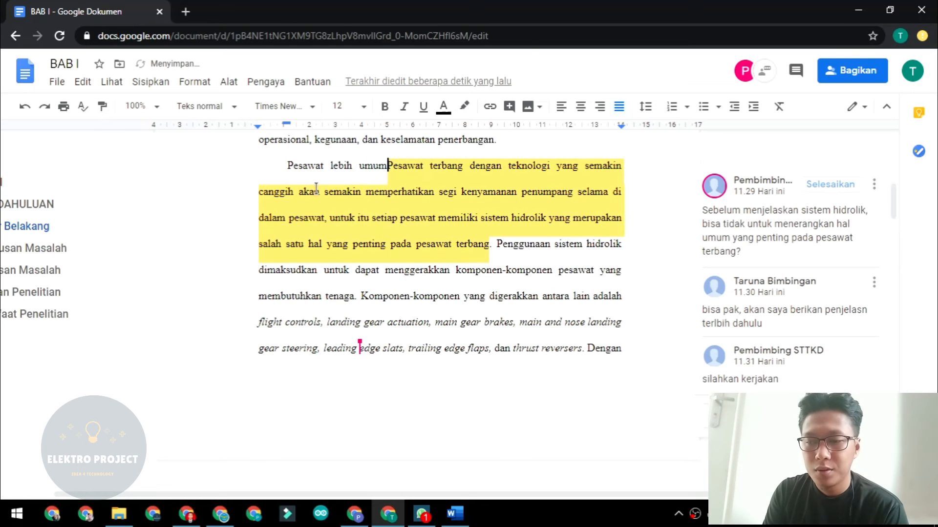
{"action": "type", "text": "...."}
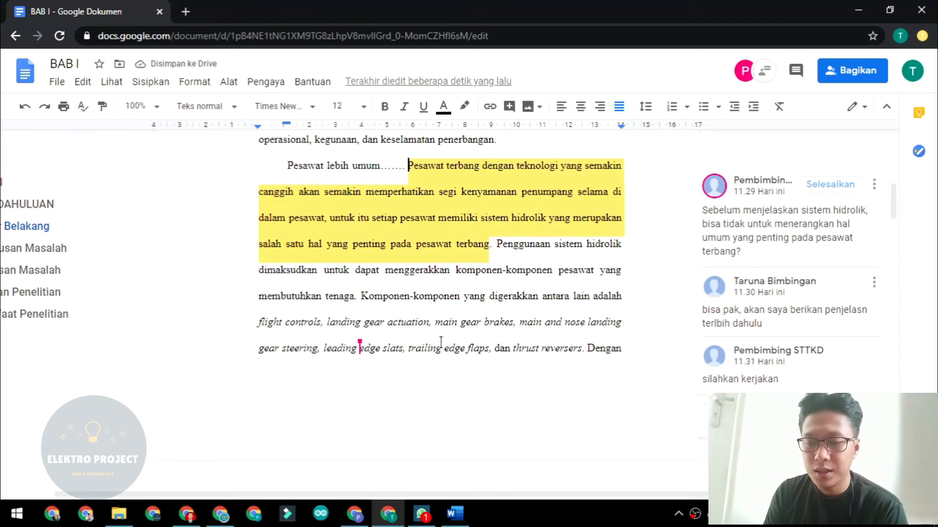
{"action": "left_click", "coordinate": [361, 514]}
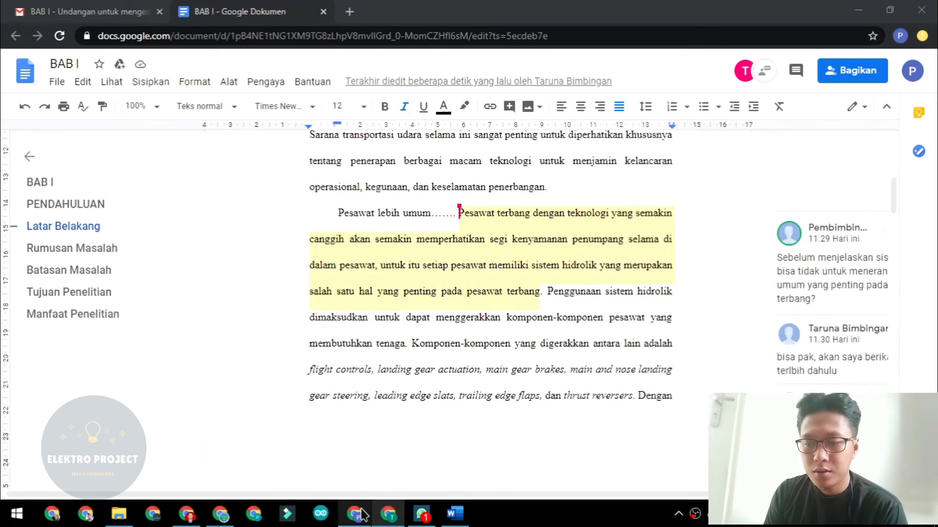
Select the new opening 'Pesawat lebih umum.......' to check it in the other account's window.
{"action": "left_click", "coordinate": [353, 210]}
{"action": "left_click_drag", "start_coordinate": [338, 213], "coordinate": [449, 213]}
{"action": "left_click", "coordinate": [434, 367]}
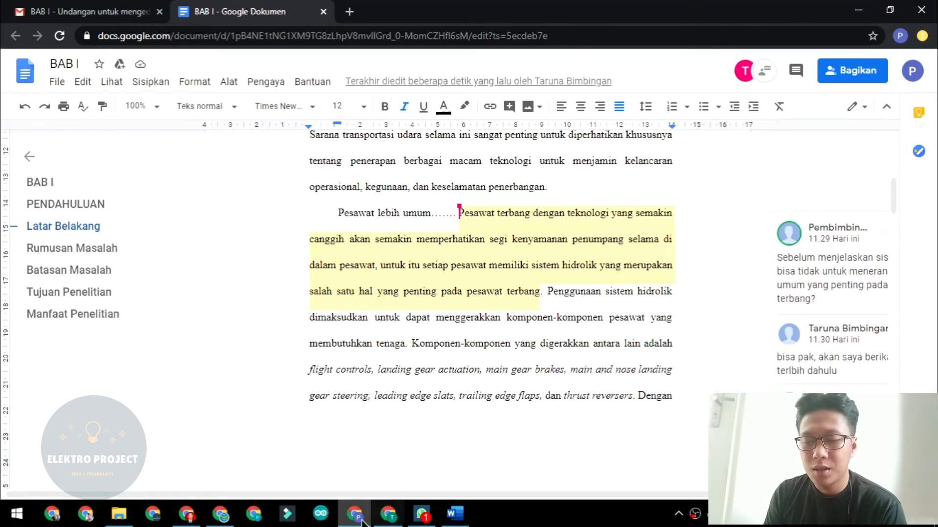
Back in the first account's window, scroll to the revised paragraph beside the comment thread.
{"action": "mouse_move", "coordinate": [360, 521]}
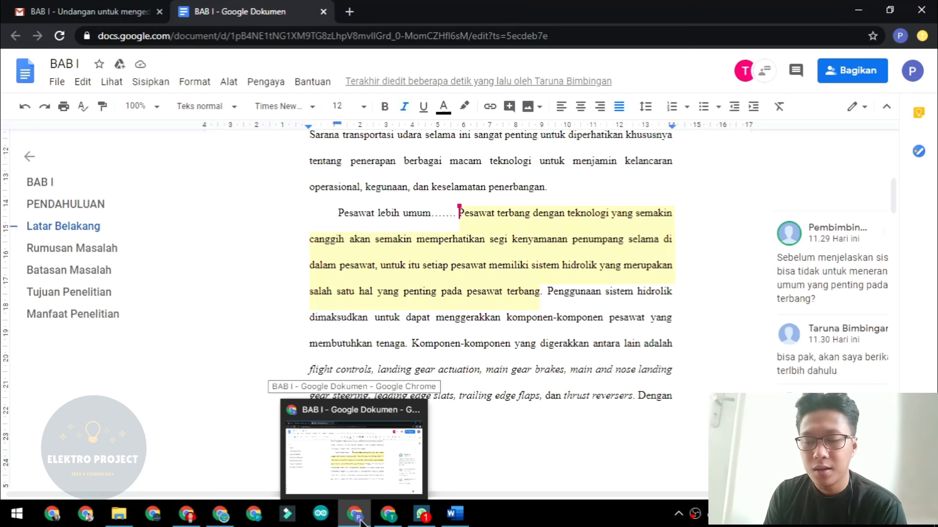
{"action": "left_click", "coordinate": [363, 460]}
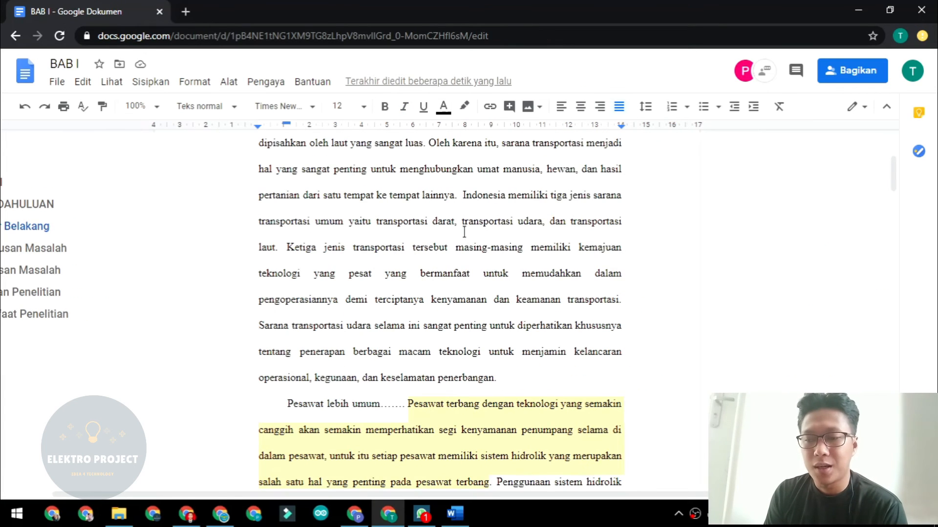
{"action": "scroll", "coordinate": [464, 232], "scroll_direction": "up", "scroll_amount": 3}
{"action": "scroll", "coordinate": [465, 232], "scroll_direction": "down", "scroll_amount": 5}
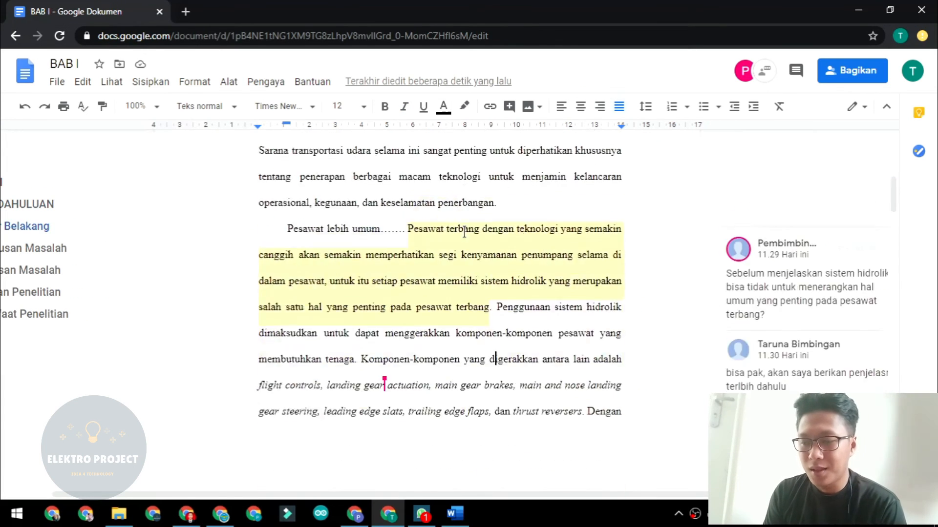
{"action": "scroll", "coordinate": [464, 232], "scroll_direction": "down", "scroll_amount": 4}
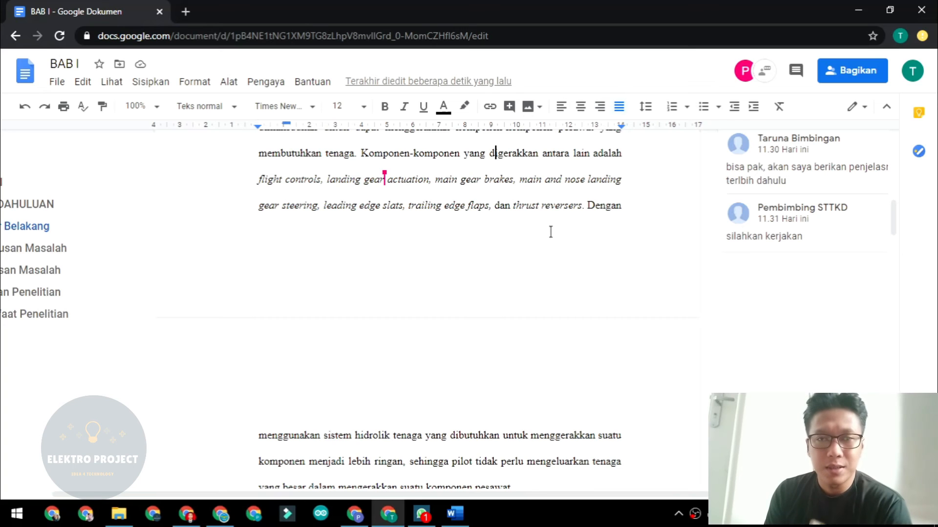
{"action": "scroll", "coordinate": [550, 231], "scroll_direction": "up", "scroll_amount": 3}
{"action": "scroll", "coordinate": [551, 232], "scroll_direction": "left", "scroll_amount": 1}
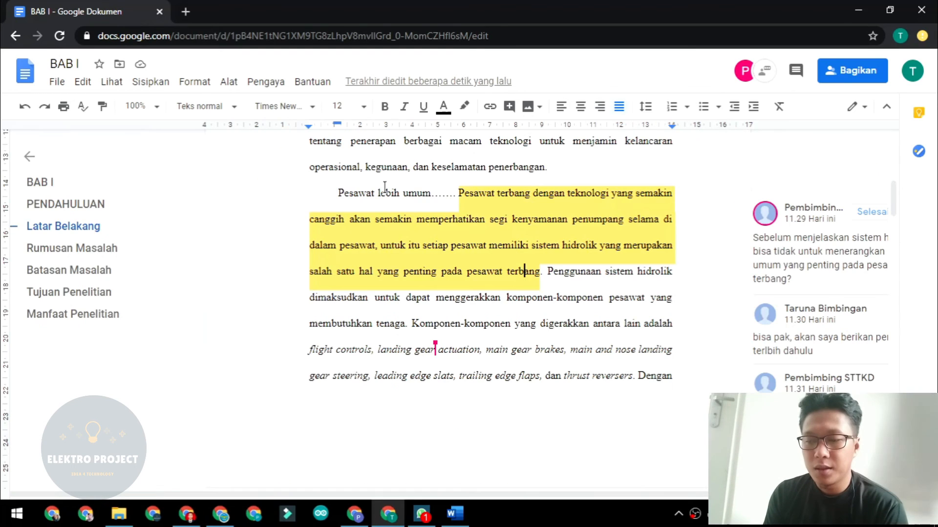
{"action": "left_click", "coordinate": [557, 271]}
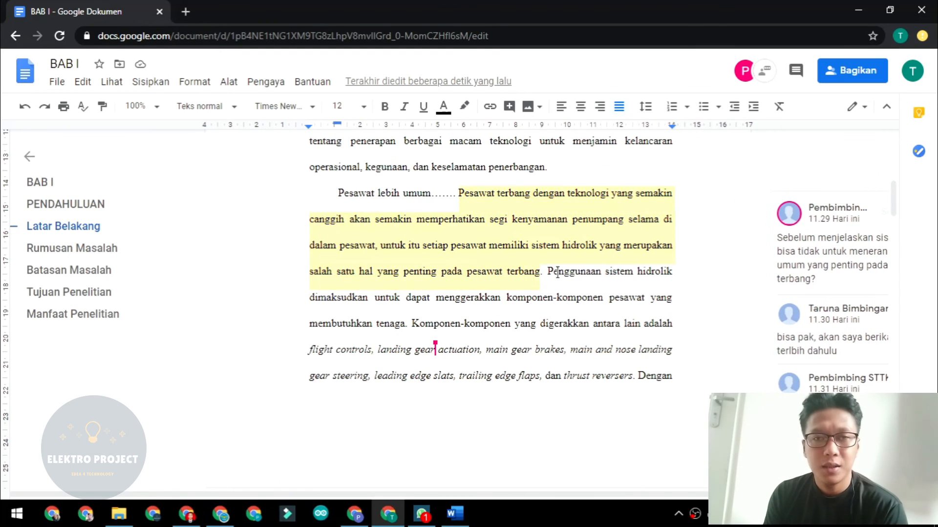